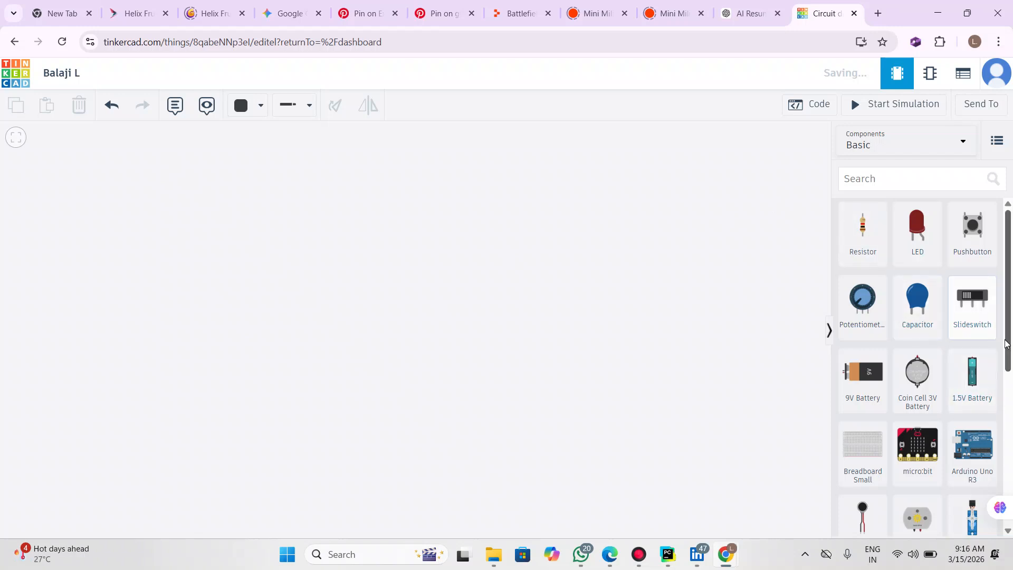
- Place an Arduino Uno R3 and a small breadboard side by side in the workspace
{"action": "scroll", "coordinate": [992, 348], "scroll_direction": "down", "scroll_amount": 1}
{"action": "left_click_drag", "start_coordinate": [970, 371], "coordinate": [150, 438]}
{"action": "left_click", "coordinate": [489, 415]}
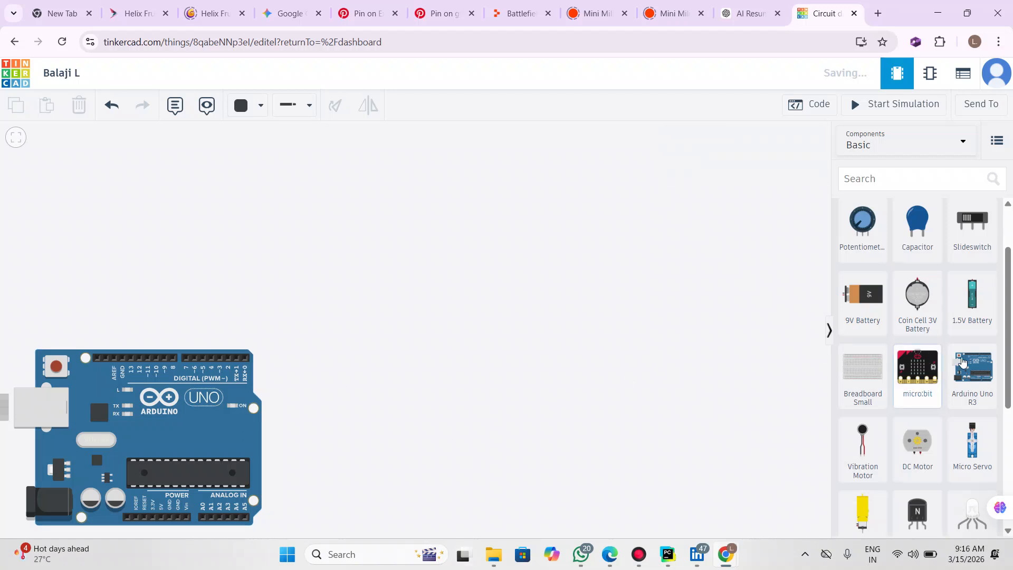
{"action": "left_click_drag", "start_coordinate": [844, 368], "coordinate": [480, 422]}
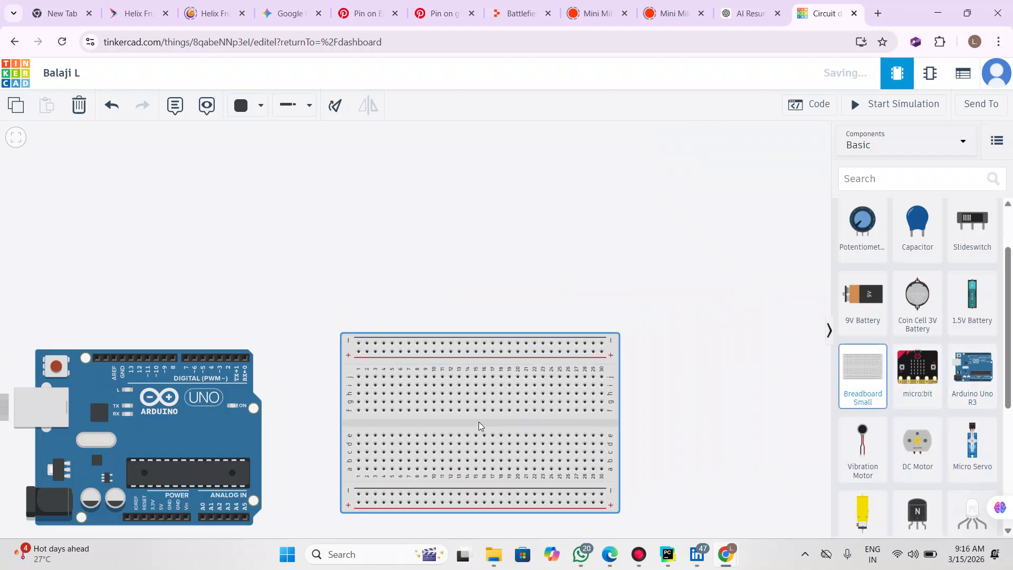
{"action": "left_click", "coordinate": [695, 395]}
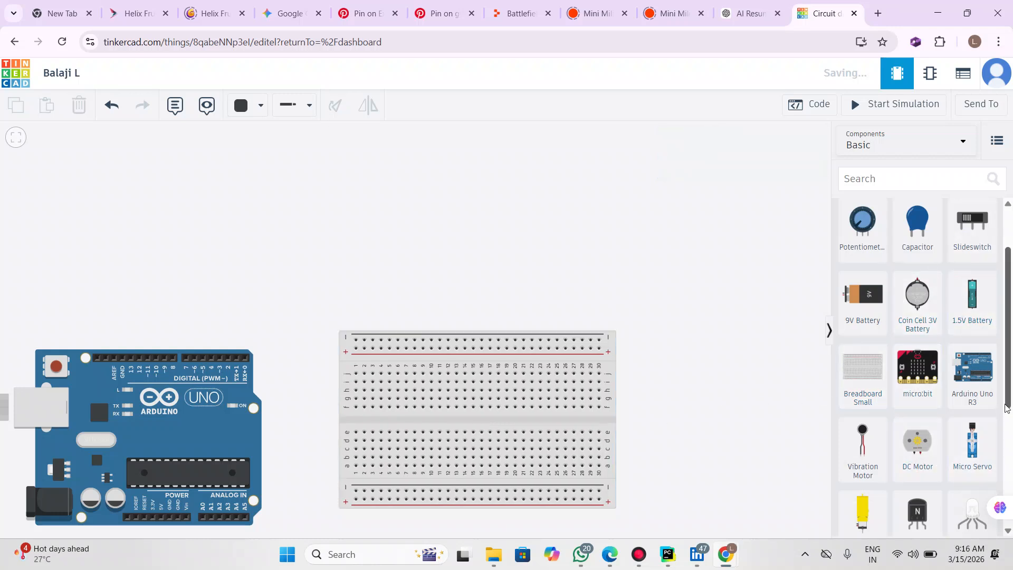
- Add a photoresistor and a red LED next to each other above the breadboard
{"action": "scroll", "coordinate": [949, 422], "scroll_direction": "down", "scroll_amount": 4}
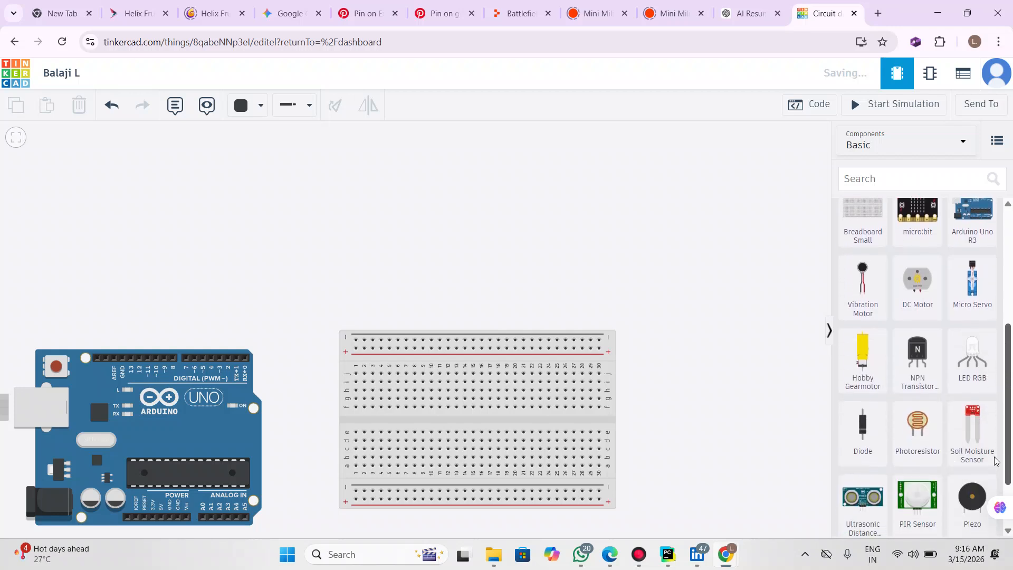
{"action": "left_click_drag", "start_coordinate": [922, 428], "coordinate": [412, 248]}
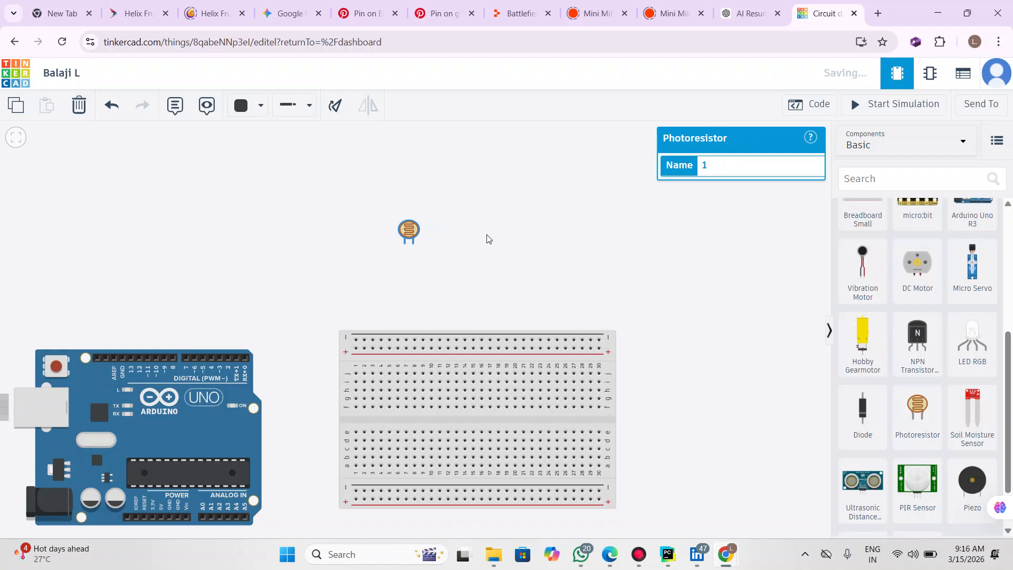
{"action": "left_click", "coordinate": [470, 232]}
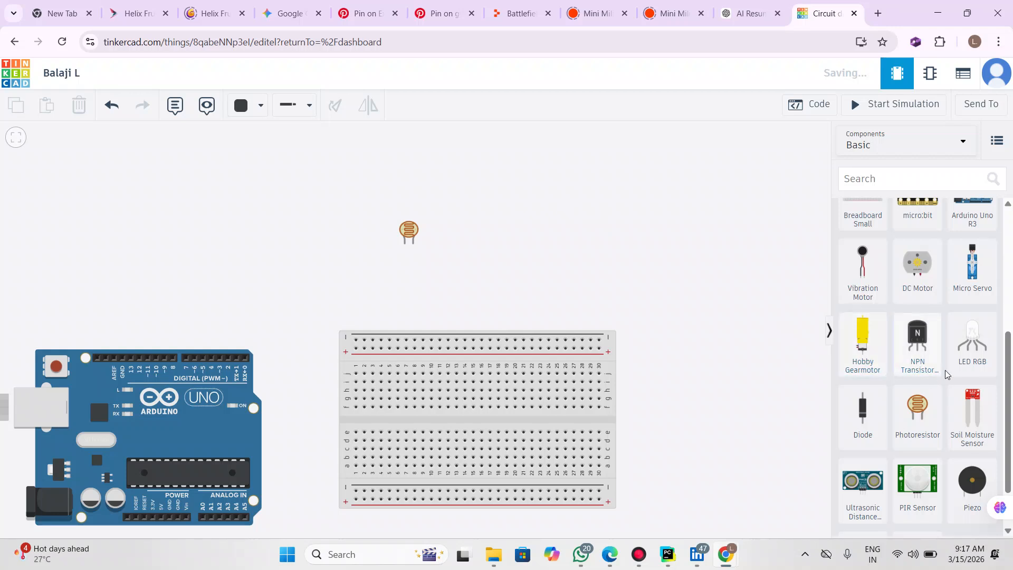
{"action": "scroll", "coordinate": [1007, 376], "scroll_direction": "up", "scroll_amount": 5}
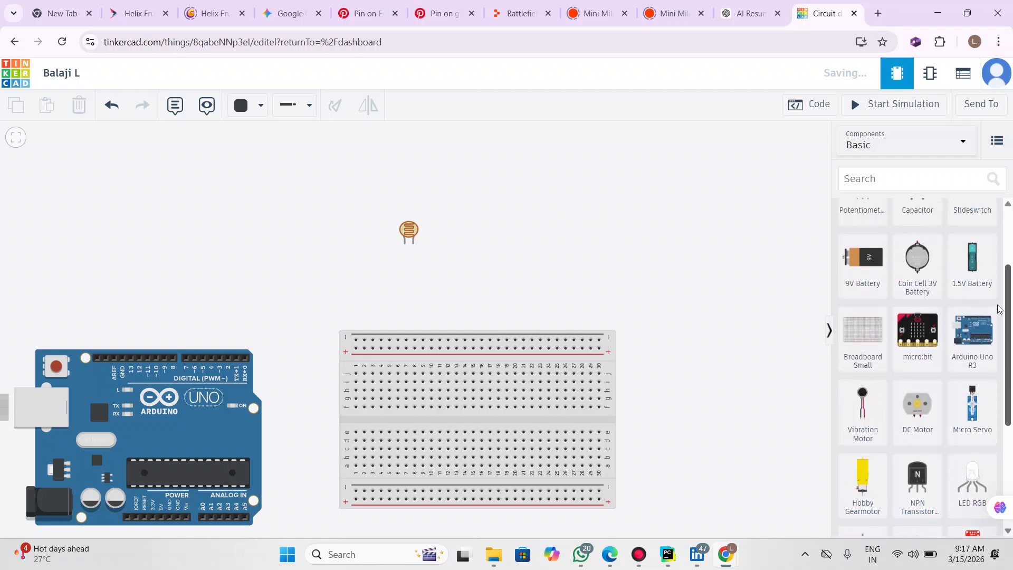
{"action": "left_click_drag", "start_coordinate": [916, 229], "coordinate": [460, 251]}
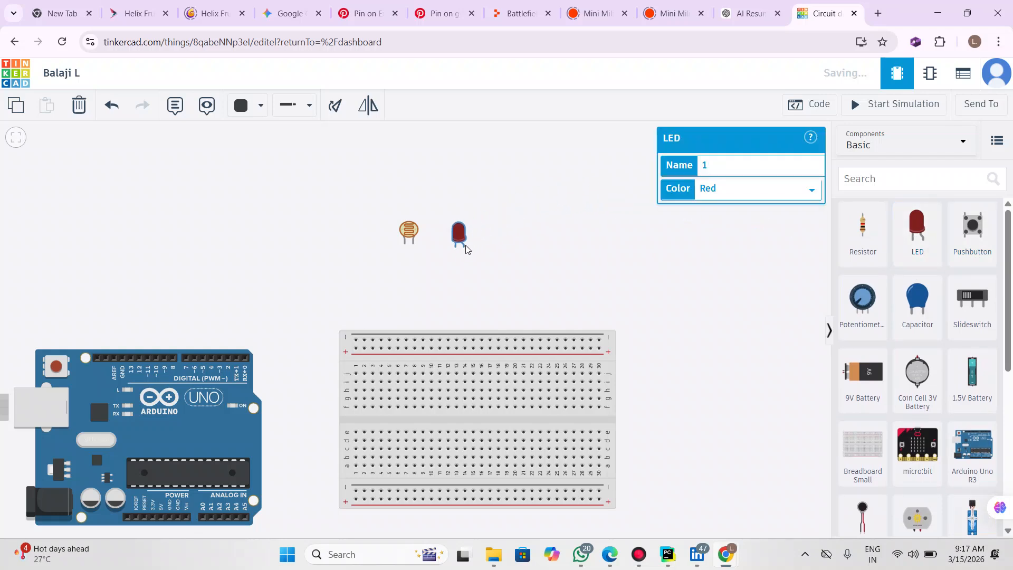
{"action": "left_click", "coordinate": [587, 220]}
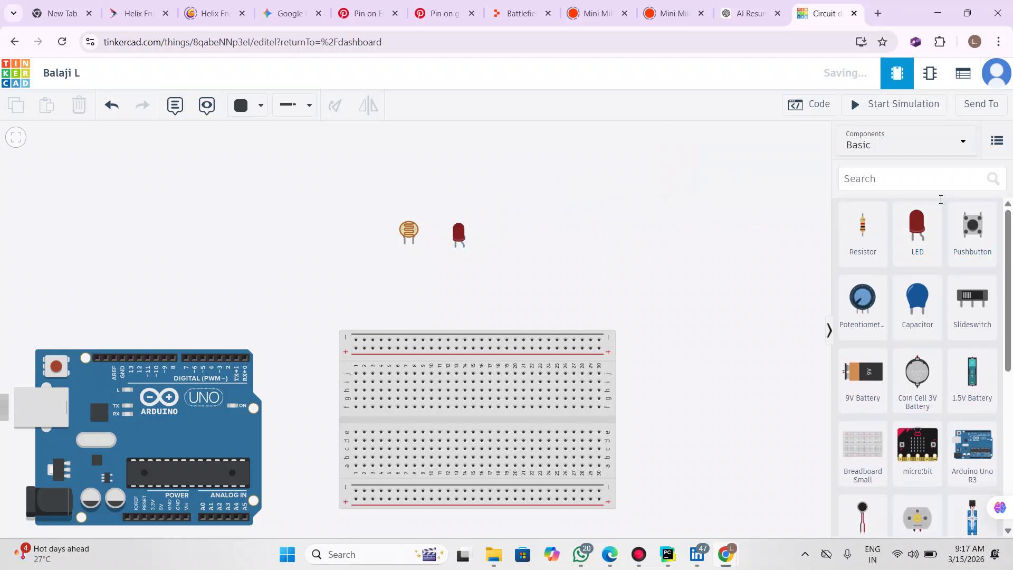
- Add a 10 kΩ resistor below the photoresistor and a second resistor of 1 kΩ below the LED
{"action": "left_click_drag", "start_coordinate": [863, 227], "coordinate": [493, 272]}
{"action": "left_click_drag", "start_coordinate": [504, 274], "coordinate": [429, 289]}
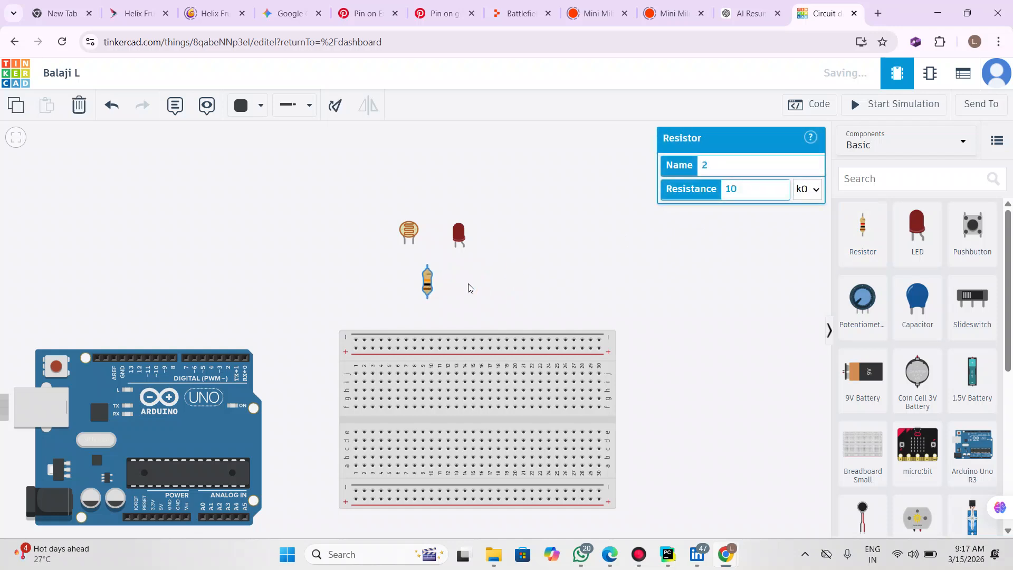
{"action": "left_click", "coordinate": [533, 280]}
{"action": "left_click_drag", "start_coordinate": [865, 239], "coordinate": [478, 280]}
{"action": "left_click", "coordinate": [532, 270]}
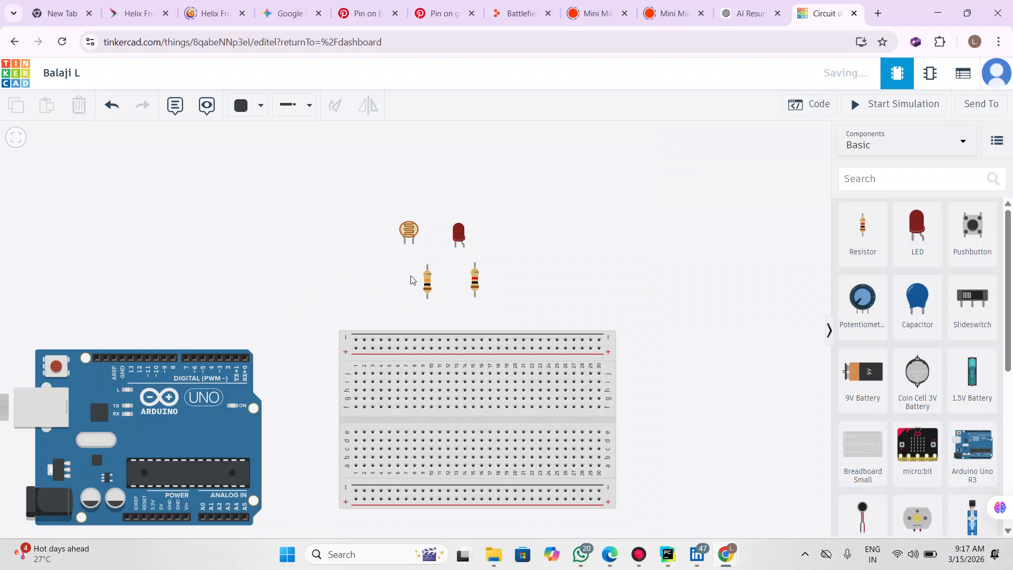
- Wire the photoresistor's left leg to the Arduino's 5V pin and colour the wire red
{"action": "left_click", "coordinate": [411, 231]}
{"action": "left_click", "coordinate": [369, 248]}
{"action": "left_click", "coordinate": [405, 244]}
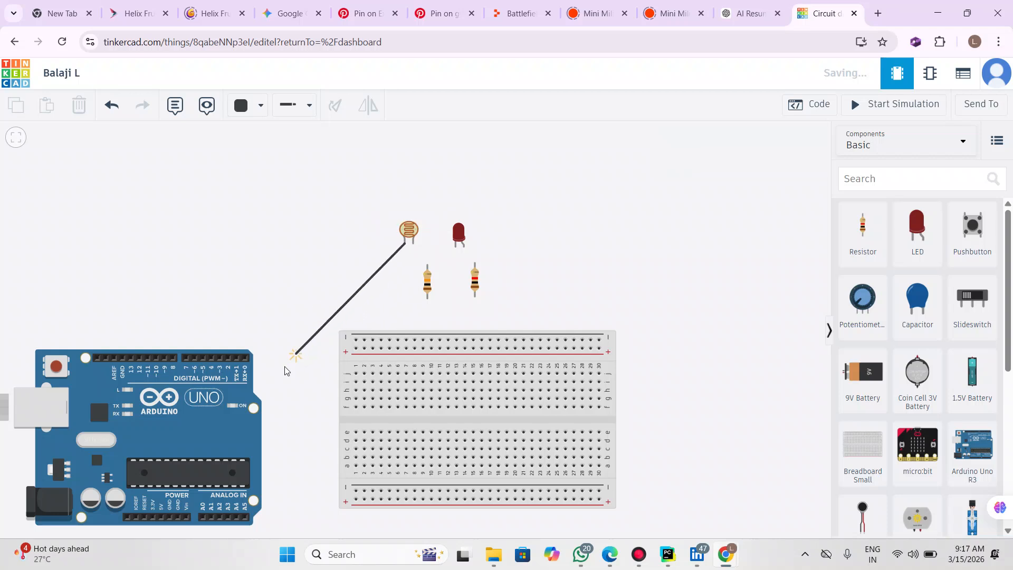
{"action": "left_click", "coordinate": [161, 520]}
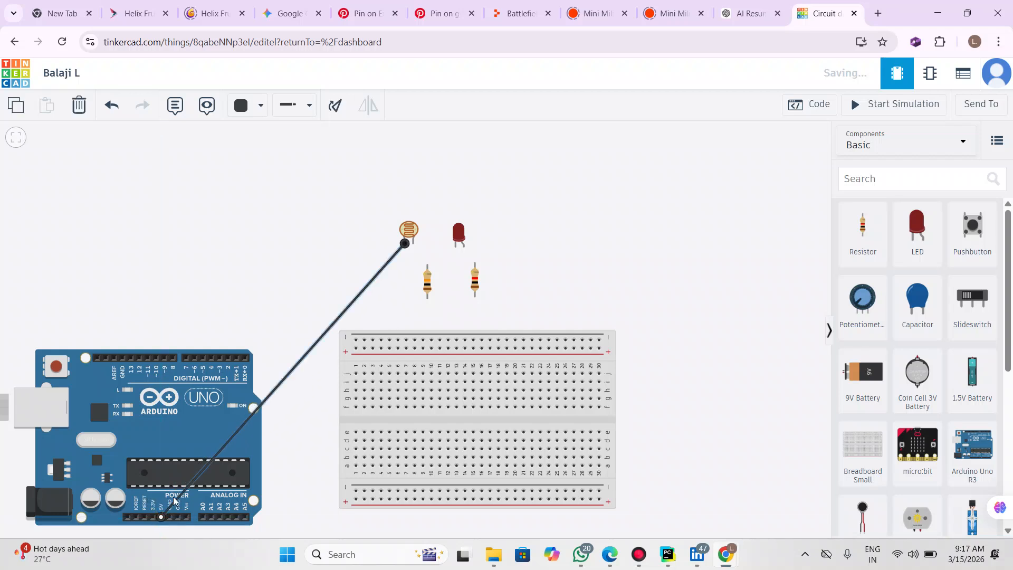
{"action": "left_click", "coordinate": [252, 113]}
{"action": "left_click", "coordinate": [268, 171]}
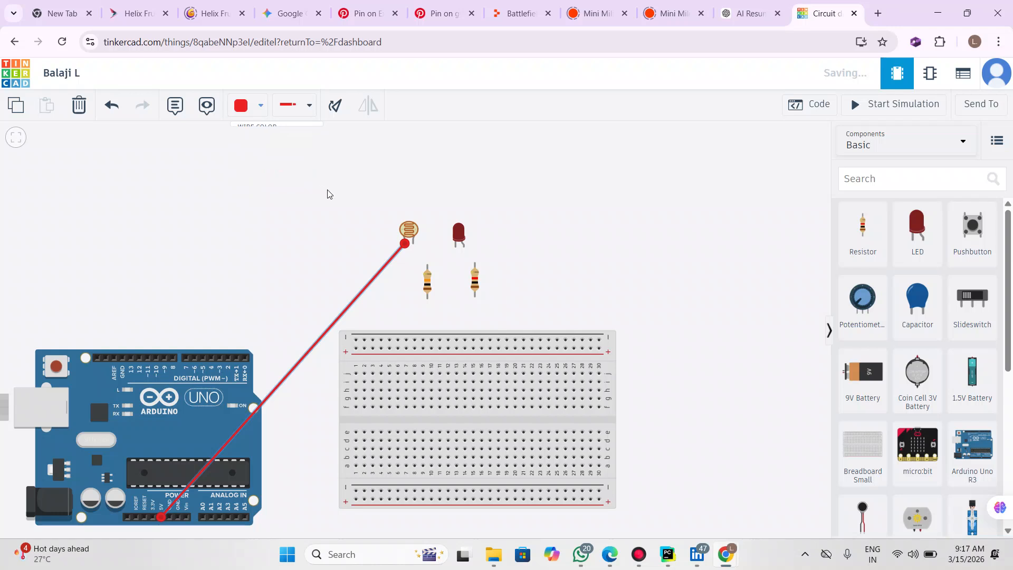
{"action": "left_click", "coordinate": [347, 202]}
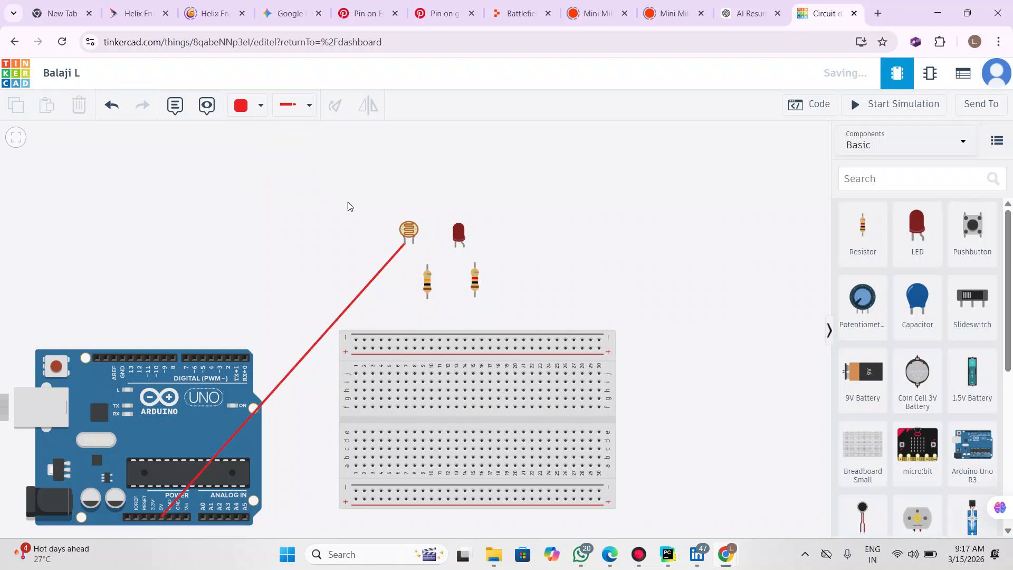
- Wire the photoresistor's right leg to the Arduino's analog pin A0
{"action": "left_click", "coordinate": [413, 243]}
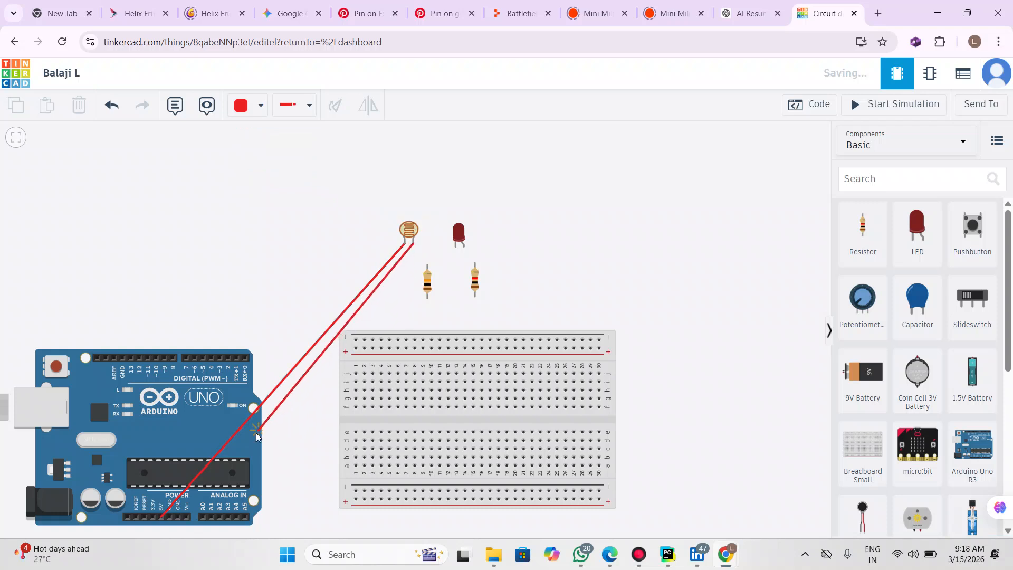
{"action": "left_click", "coordinate": [205, 517]}
{"action": "left_click", "coordinate": [269, 289]}
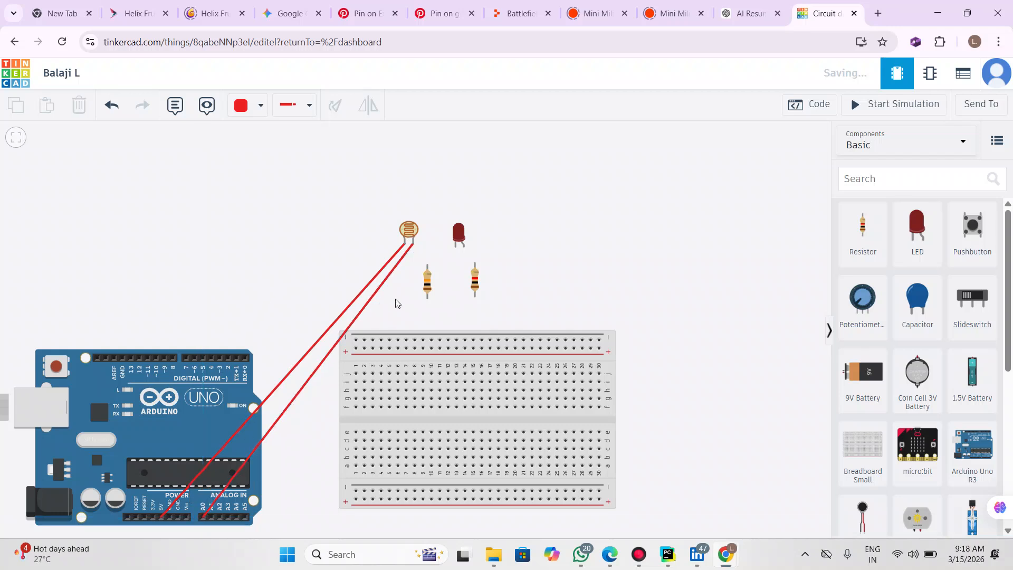
- Wire the 10 kΩ resistor's lower end to Arduino pin A0 and its upper end to a GND power pin
{"action": "left_click", "coordinate": [203, 521]}
{"action": "left_click_drag", "start_coordinate": [201, 520], "coordinate": [203, 517]}
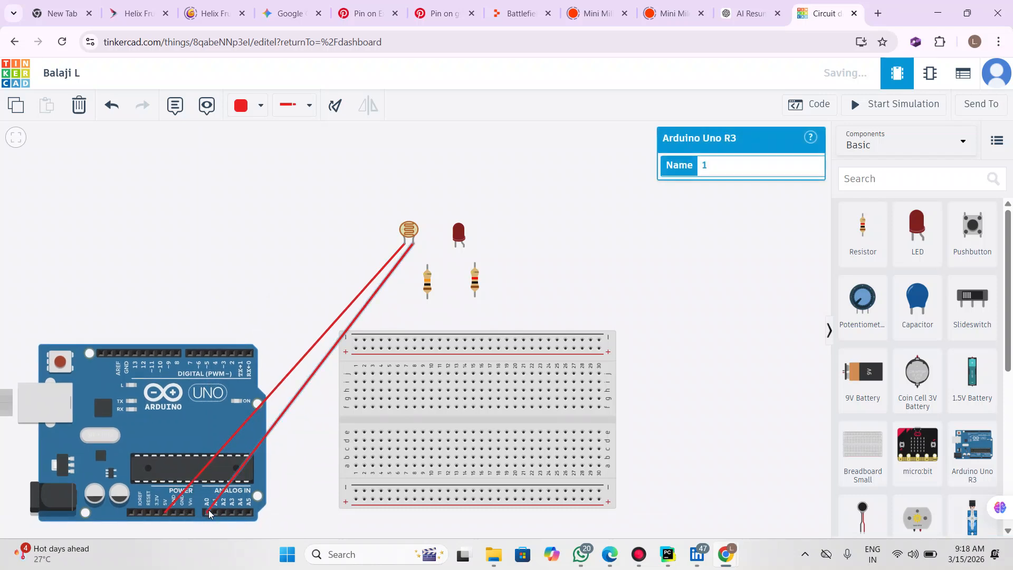
{"action": "left_click", "coordinate": [208, 510]}
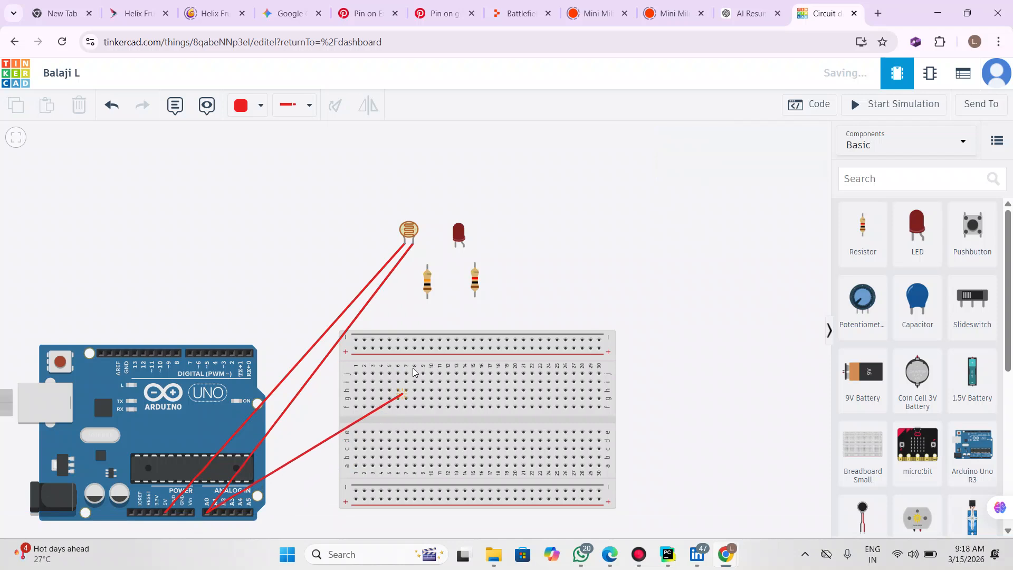
{"action": "left_click", "coordinate": [427, 299]}
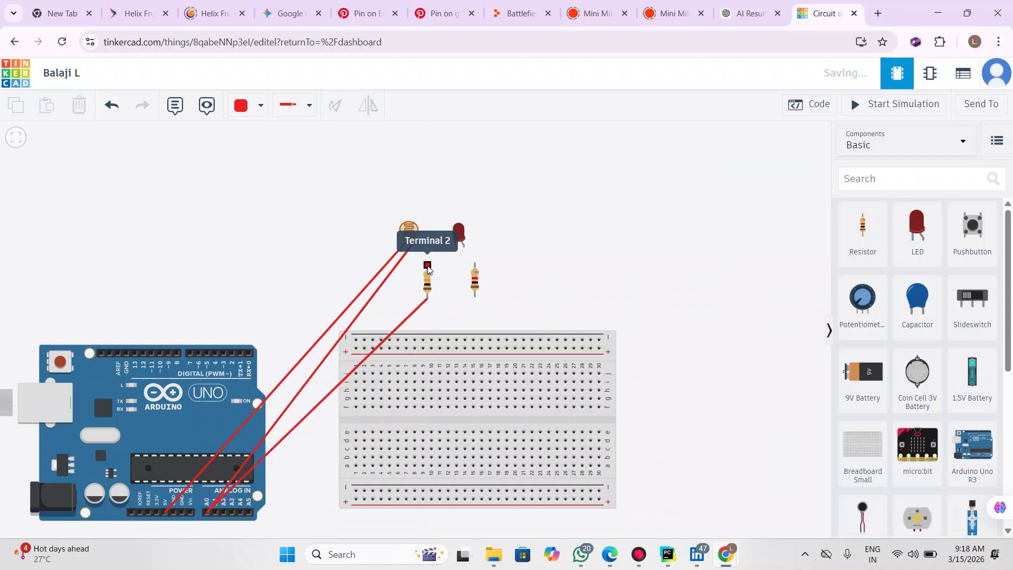
{"action": "left_click", "coordinate": [429, 265]}
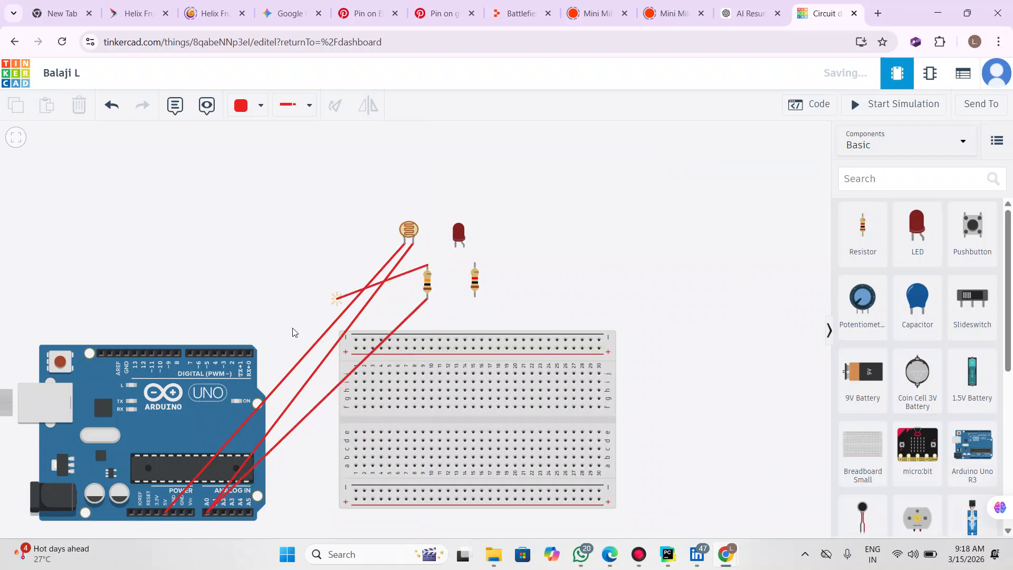
{"action": "left_click", "coordinate": [181, 516]}
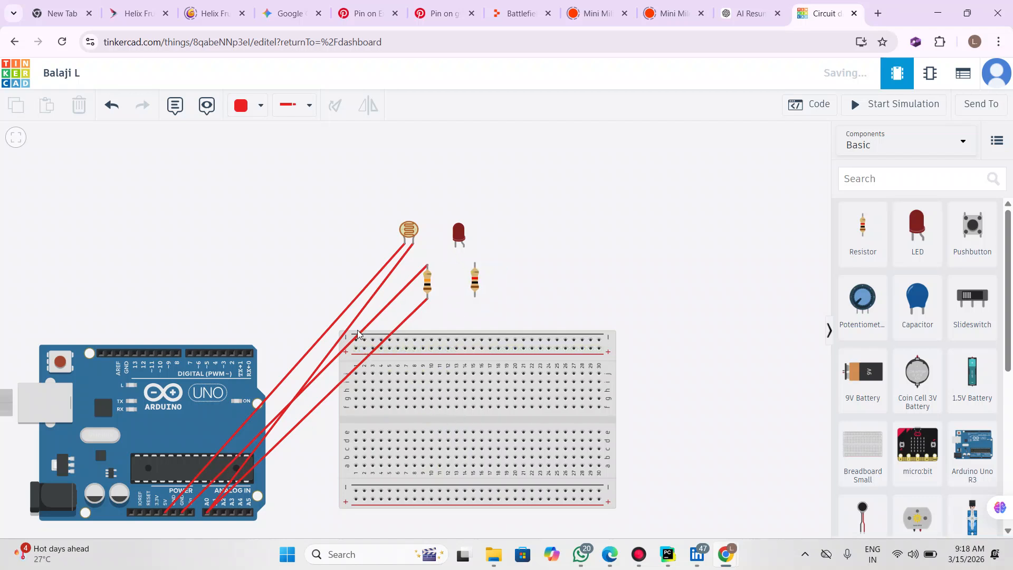
{"action": "left_click", "coordinate": [413, 245]}
{"action": "key", "text": "Escape"}
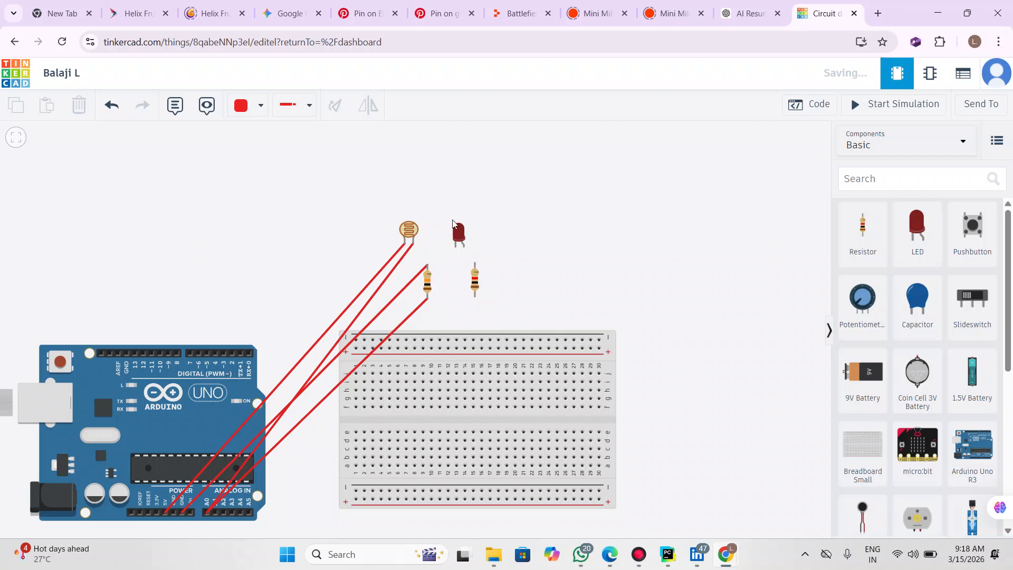
- Move the LED onto breadboard columns 13 and 14 and the 1 kΩ resistor across the centre gap in column 14
{"action": "left_click_drag", "start_coordinate": [458, 233], "coordinate": [460, 359]}
{"action": "left_click_drag", "start_coordinate": [475, 278], "coordinate": [462, 411]}
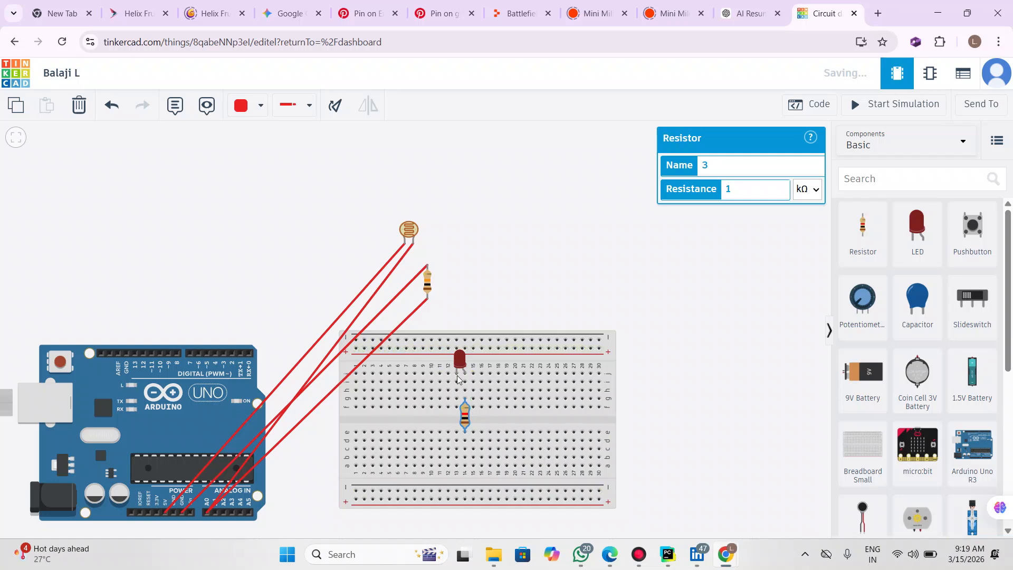
{"action": "left_click_drag", "start_coordinate": [465, 438], "coordinate": [465, 448]}
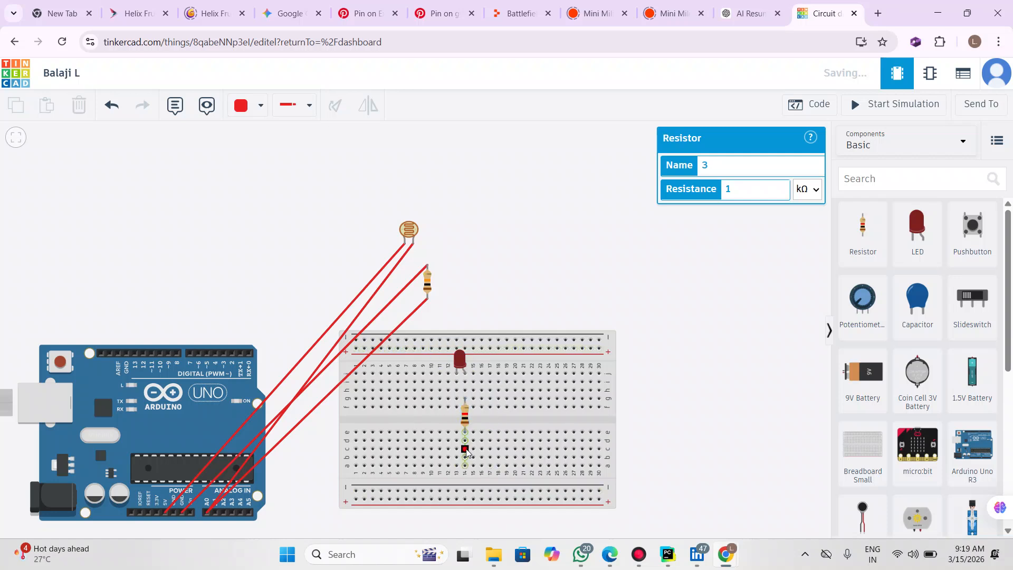
- Wire the lower half of breadboard column 14 to Arduino pin 9 and the upper half of column 13 to the digital-side GND
{"action": "left_click", "coordinate": [467, 450]}
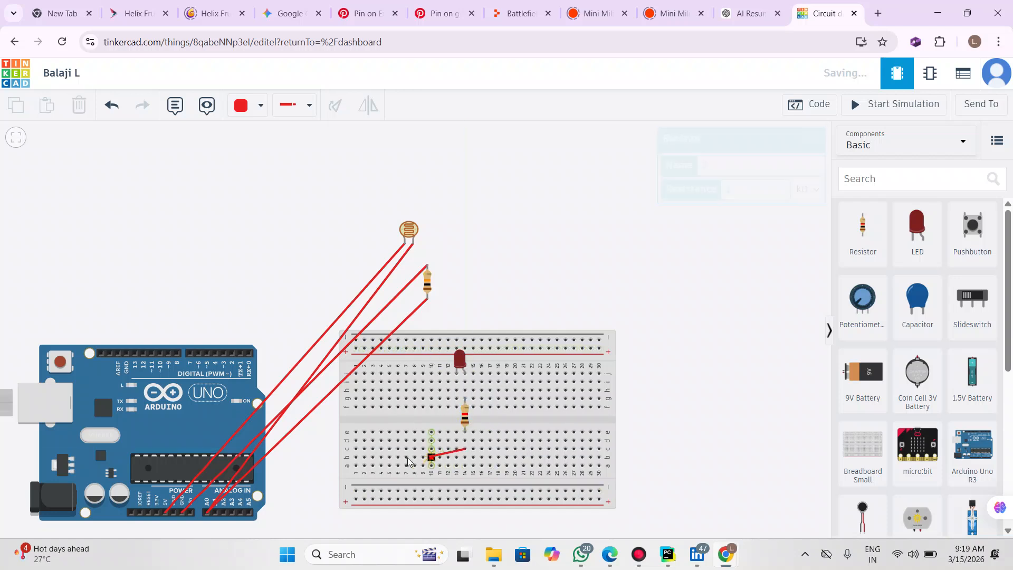
{"action": "left_click", "coordinate": [170, 354]}
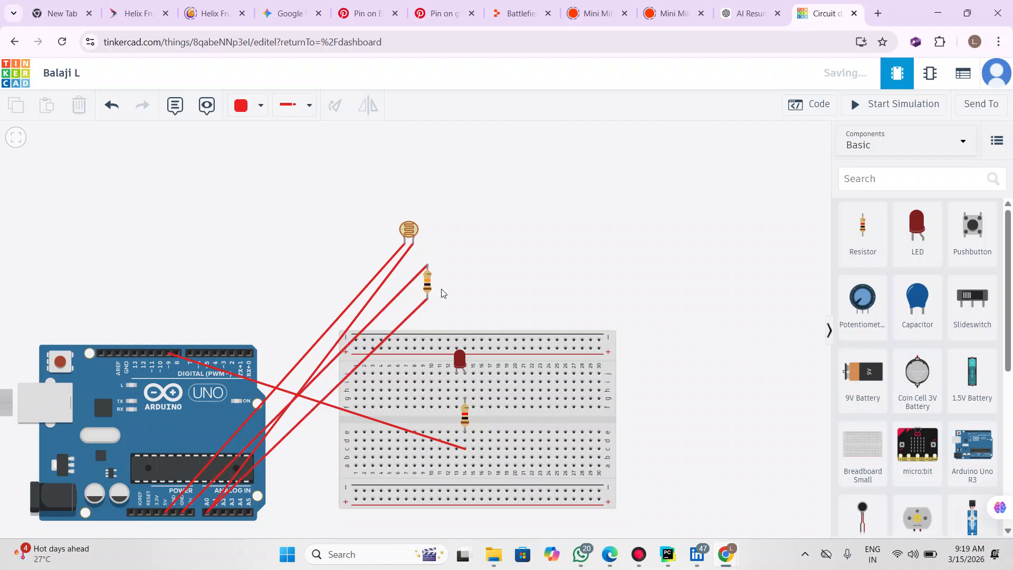
{"action": "left_click", "coordinate": [457, 400]}
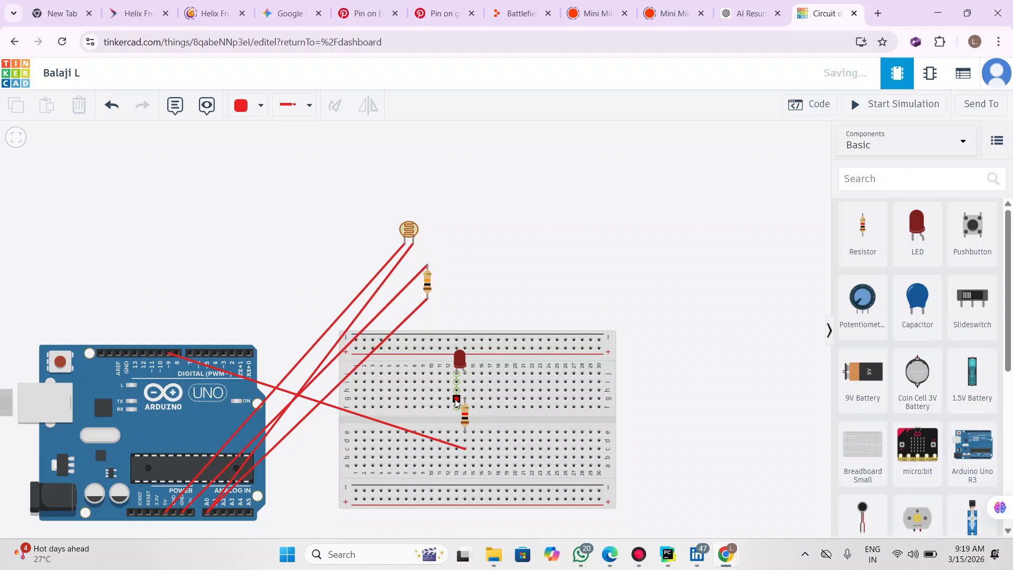
{"action": "left_click", "coordinate": [126, 355]}
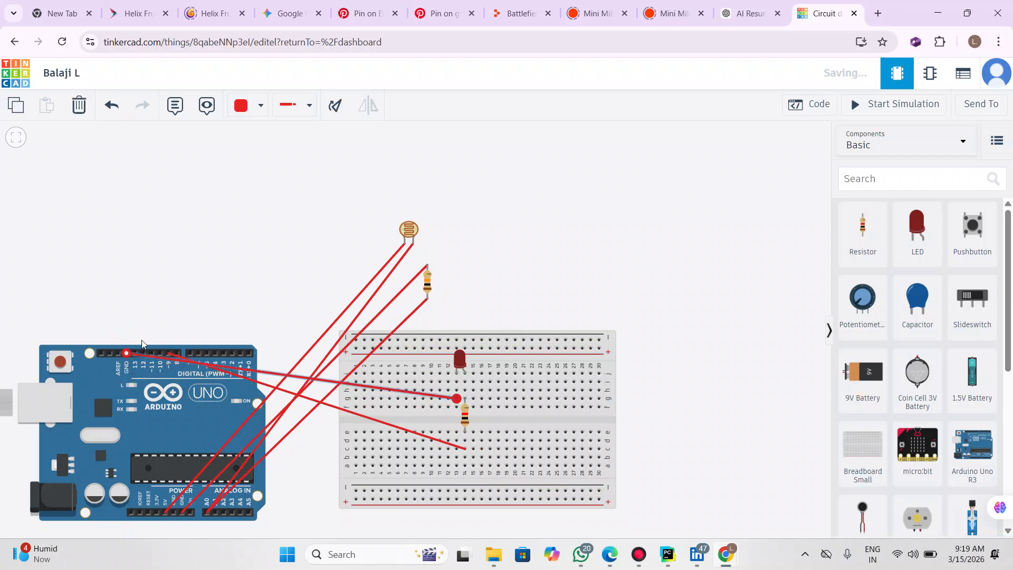
{"action": "left_click", "coordinate": [290, 201]}
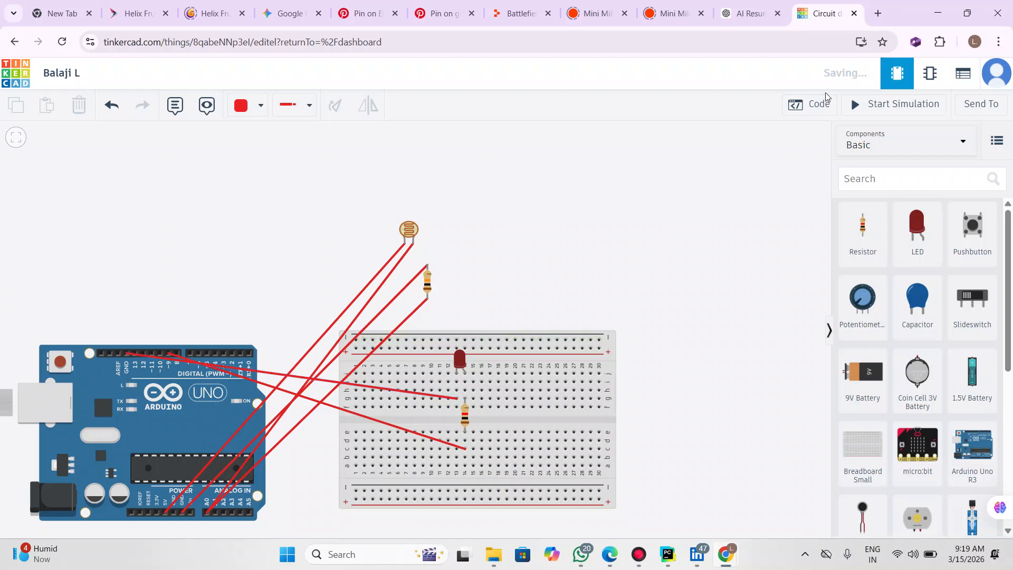
- Open the Arduino's code editor, switch it from Blocks to Text mode and delete all the default code
{"action": "left_click", "coordinate": [813, 110]}
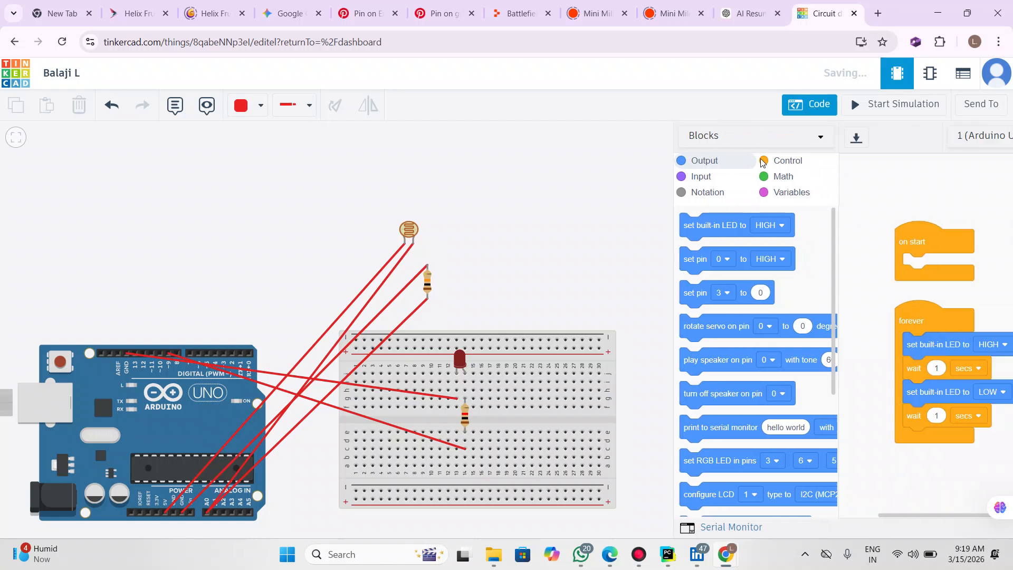
{"action": "left_click", "coordinate": [708, 139]}
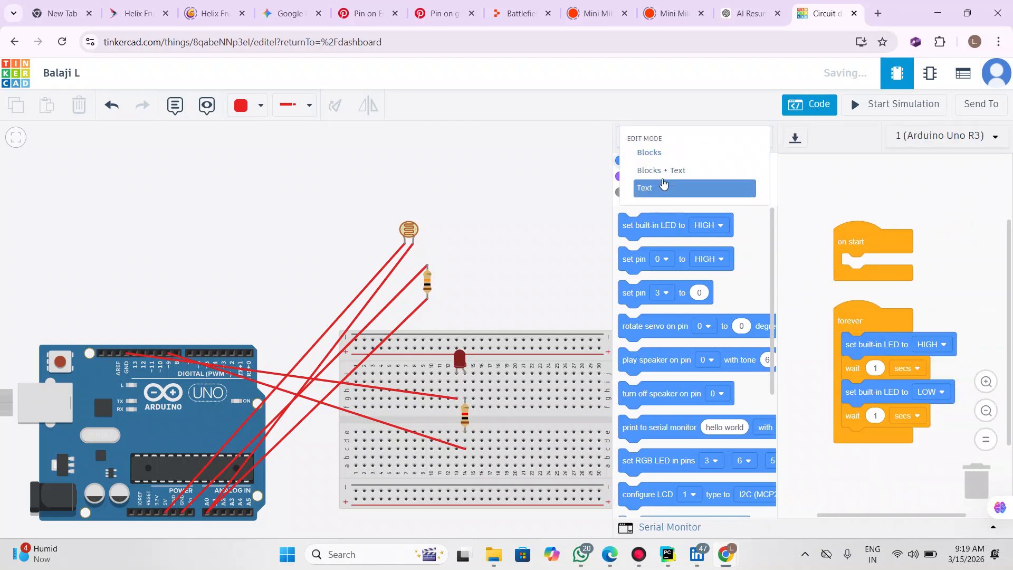
{"action": "left_click", "coordinate": [719, 140]}
{"action": "left_click", "coordinate": [713, 141]}
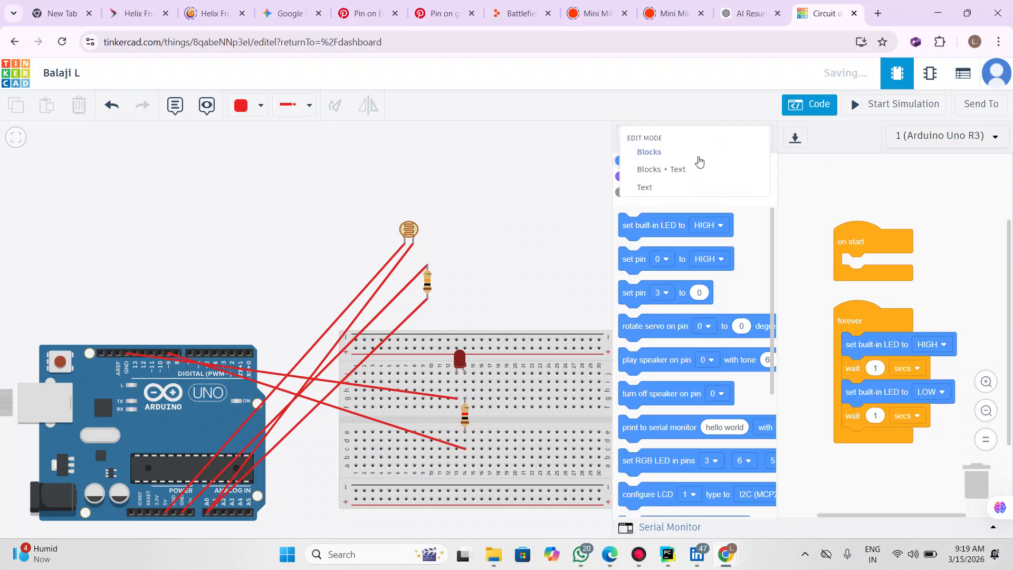
{"action": "left_click", "coordinate": [661, 192]}
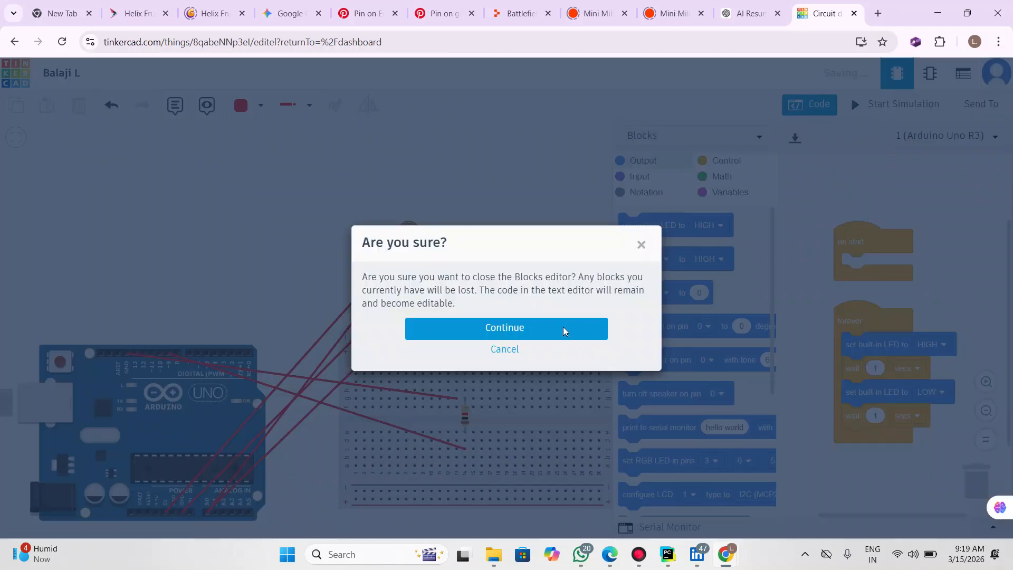
{"action": "left_click", "coordinate": [562, 327]}
{"action": "left_click_drag", "start_coordinate": [696, 301], "coordinate": [650, 119]}
{"action": "key", "text": "BackSpace"}
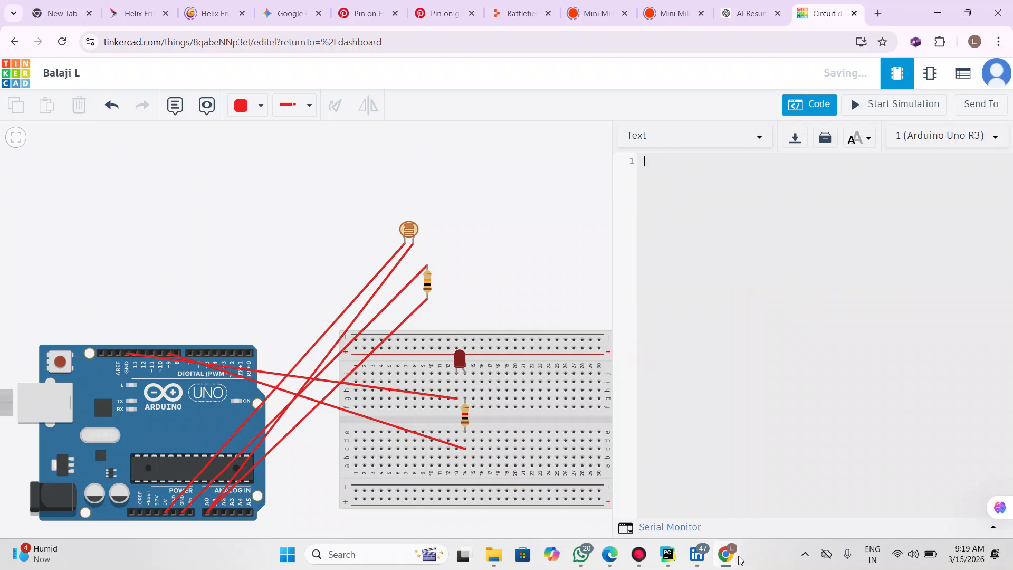
- Copy the Arduino C code from the ChatGPT conversation and paste it into the empty Tinkercad code editor
{"action": "mouse_move", "coordinate": [734, 560]}
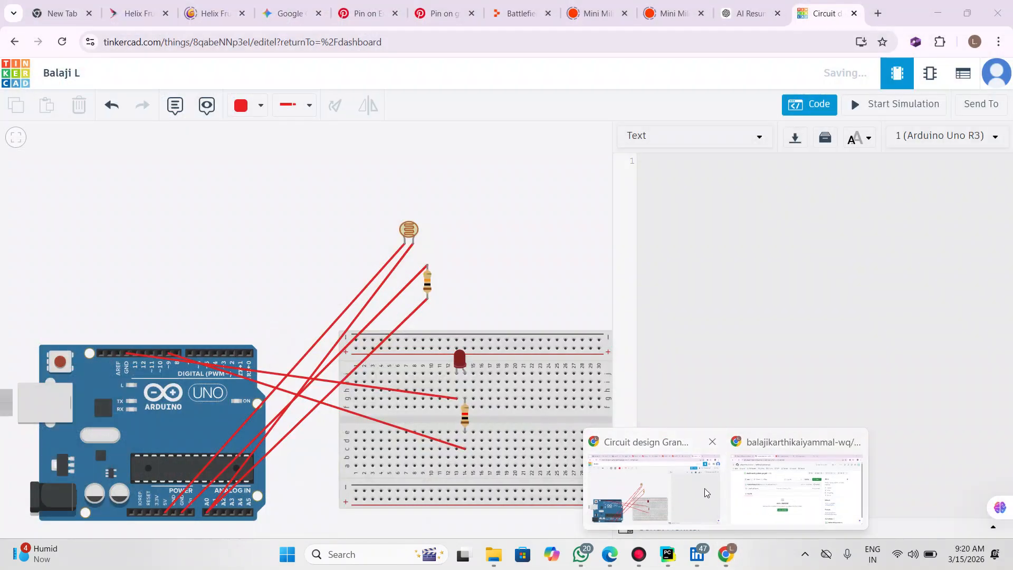
{"action": "left_click", "coordinate": [754, 6]}
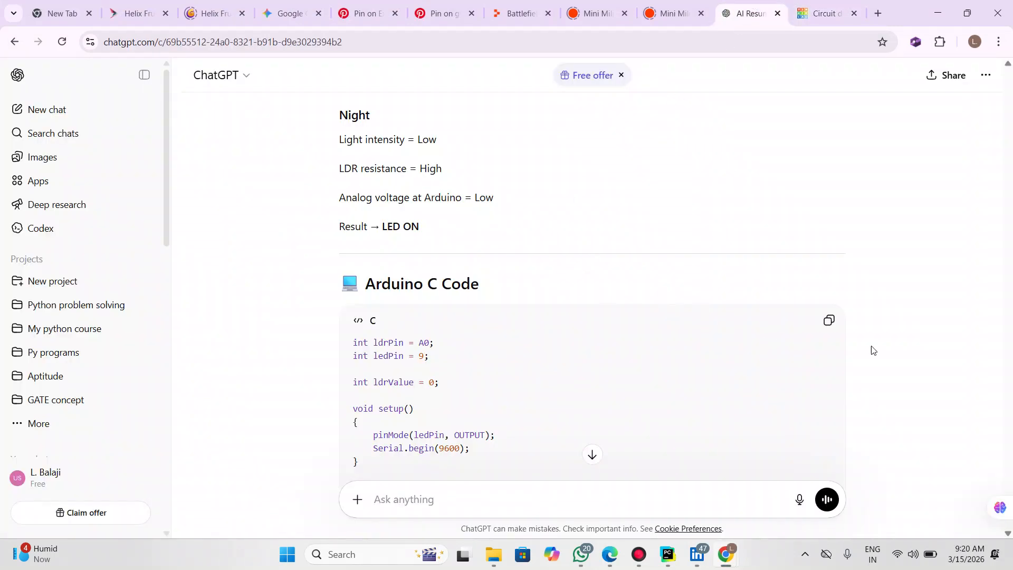
{"action": "left_click", "coordinate": [833, 322]}
{"action": "mouse_move", "coordinate": [716, 556]}
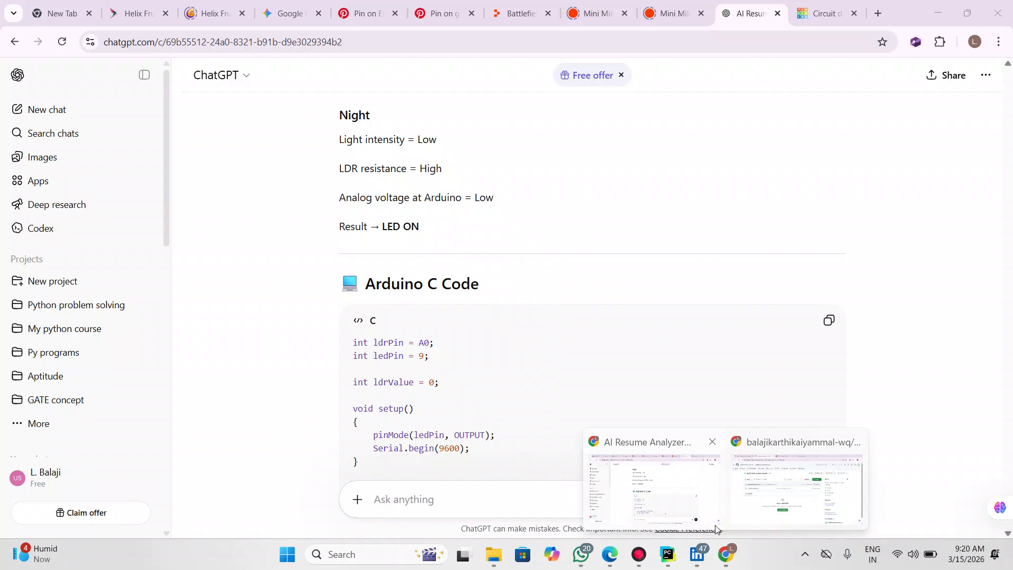
{"action": "left_click", "coordinate": [828, 14]}
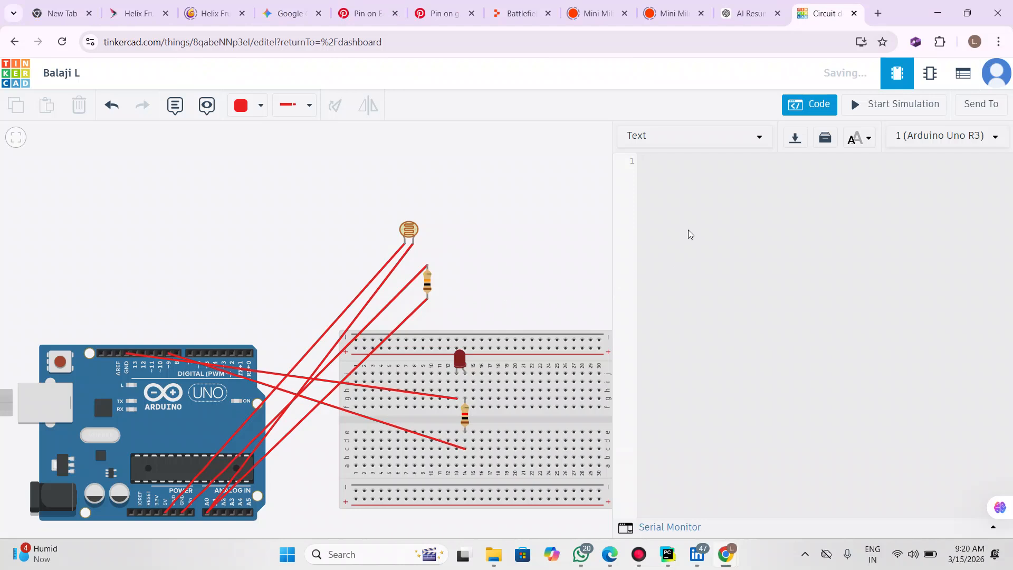
{"action": "key", "text": "ctrl+v"}
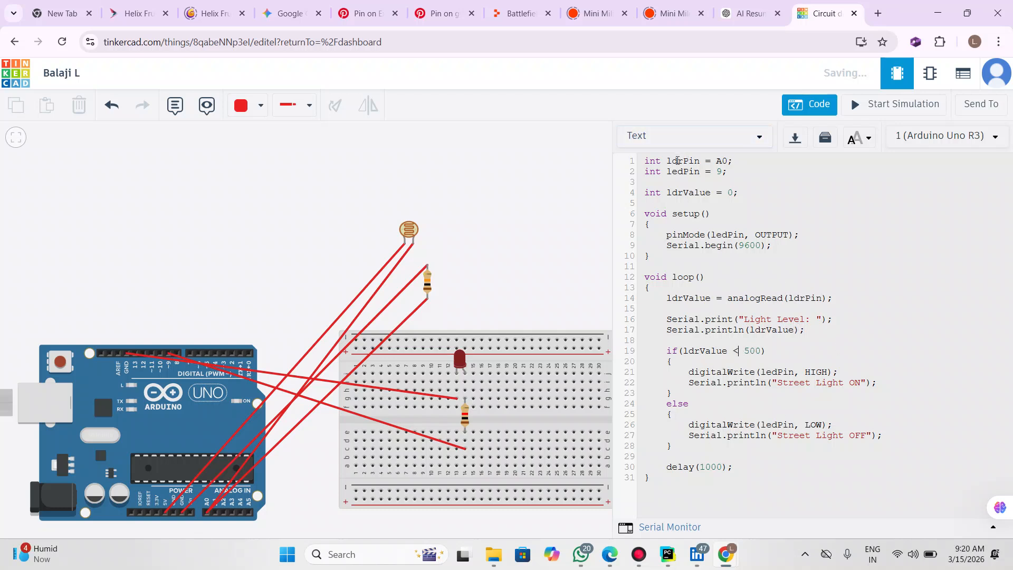
- Examine the ldrPin, ledPin and ldrValue declarations at the start of the sketch
{"action": "left_click", "coordinate": [702, 158]}
{"action": "left_click", "coordinate": [689, 160]}
{"action": "left_click", "coordinate": [731, 164]}
{"action": "left_click_drag", "start_coordinate": [731, 164], "coordinate": [675, 163]}
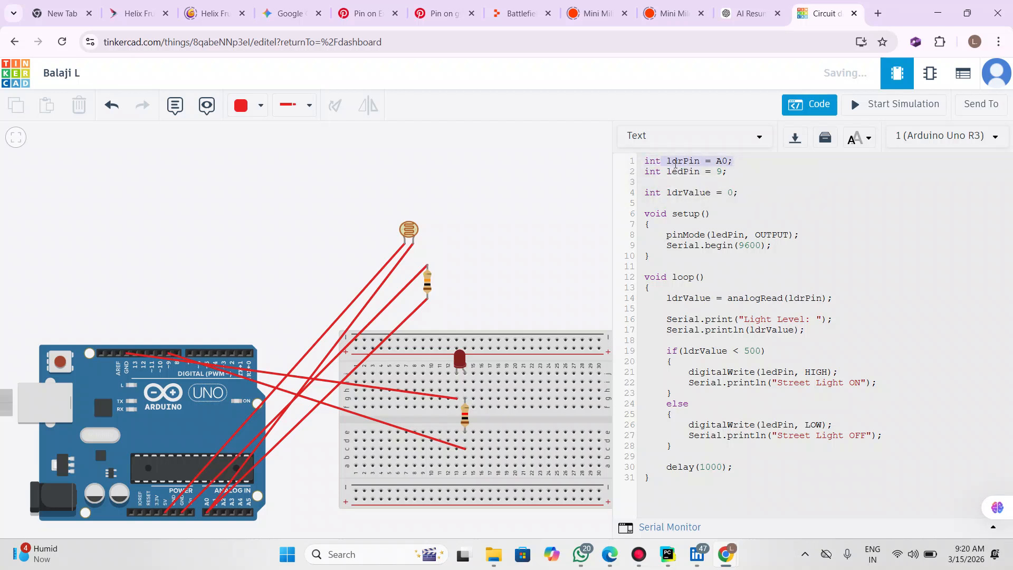
{"action": "left_click", "coordinate": [731, 162]}
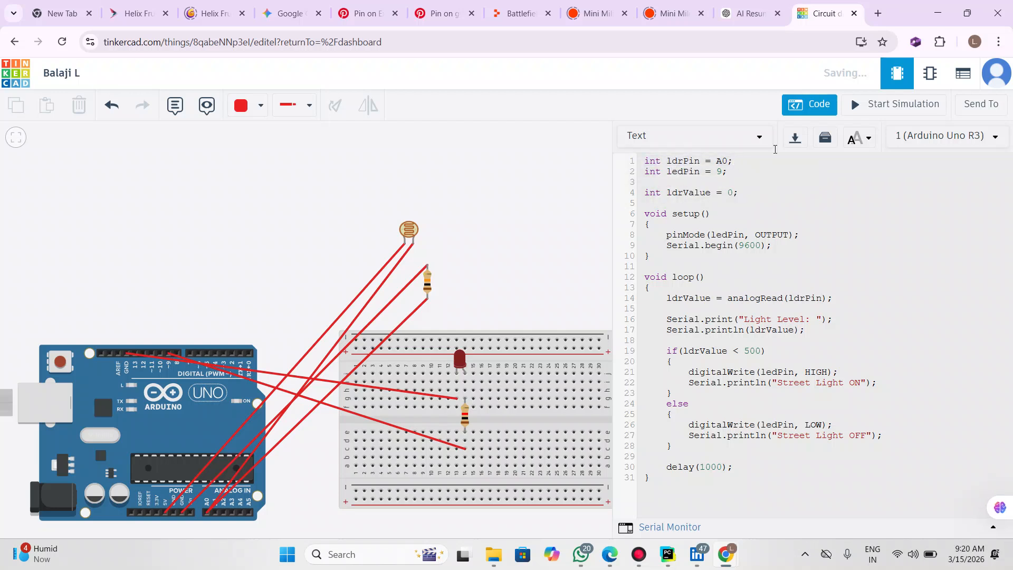
{"action": "left_click", "coordinate": [656, 164]}
{"action": "left_click", "coordinate": [716, 172]}
{"action": "left_click", "coordinate": [738, 188]}
{"action": "left_click", "coordinate": [658, 193]}
- Review the setup() function's pinMode and Serial.begin lines against the pin declarations
{"action": "left_click_drag", "start_coordinate": [716, 212], "coordinate": [639, 218]}
{"action": "left_click", "coordinate": [733, 224]}
{"action": "left_click_drag", "start_coordinate": [664, 202], "coordinate": [702, 290]}
{"action": "left_click", "coordinate": [716, 234]}
{"action": "left_click_drag", "start_coordinate": [676, 203], "coordinate": [654, 258]}
{"action": "left_click", "coordinate": [710, 212]}
{"action": "left_click_drag", "start_coordinate": [725, 241], "coordinate": [718, 161]}
{"action": "left_click", "coordinate": [720, 166]}
{"action": "triple_click", "coordinate": [774, 229]}
{"action": "left_click", "coordinate": [776, 246]}
{"action": "left_click_drag", "start_coordinate": [777, 244], "coordinate": [711, 257]}
{"action": "left_click", "coordinate": [712, 257]}
{"action": "left_click_drag", "start_coordinate": [766, 245], "coordinate": [740, 245]}
{"action": "left_click", "coordinate": [760, 260]}
- Review how loop() reads the sensor into ldrValue and prints the light level, checking the Serial Monitor that receives it
{"action": "triple_click", "coordinate": [703, 278]}
{"action": "left_click", "coordinate": [717, 289]}
{"action": "left_click_drag", "start_coordinate": [715, 275], "coordinate": [670, 275]}
{"action": "left_click", "coordinate": [745, 296]}
{"action": "left_click", "coordinate": [709, 185]}
{"action": "left_click_drag", "start_coordinate": [709, 186], "coordinate": [739, 193]}
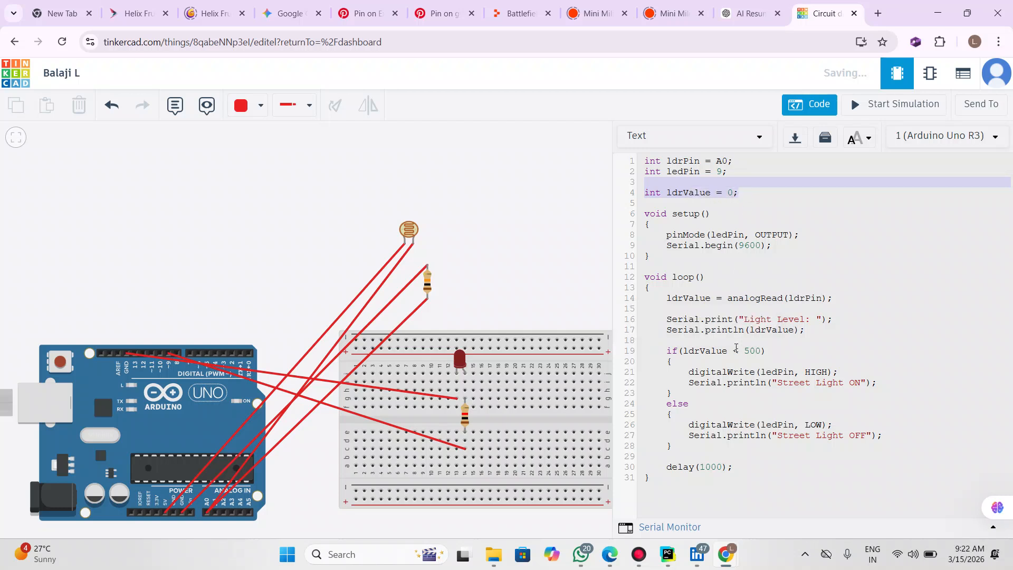
{"action": "left_click", "coordinate": [761, 298]}
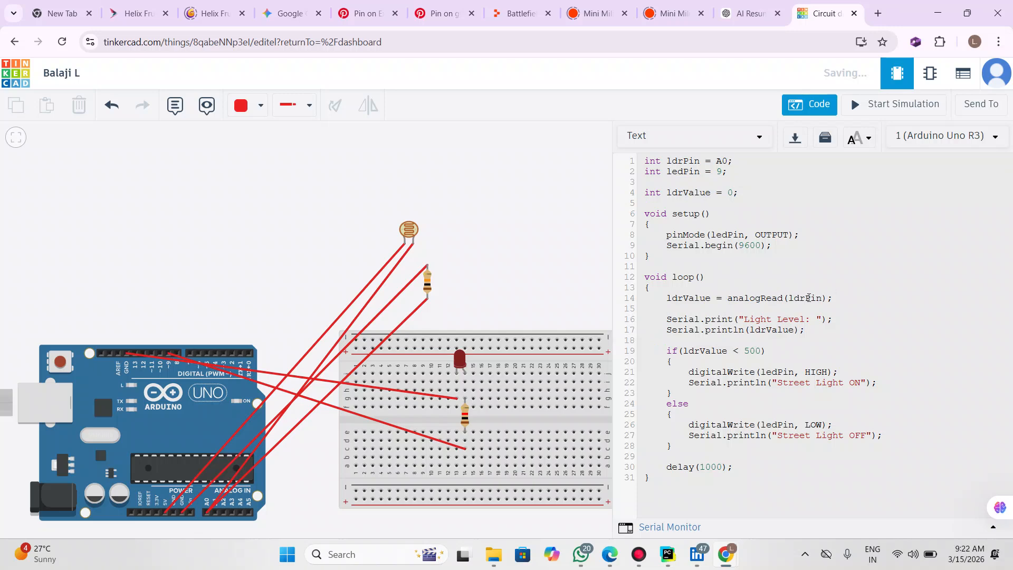
{"action": "left_click", "coordinate": [764, 304]}
{"action": "left_click_drag", "start_coordinate": [715, 297], "coordinate": [690, 298]}
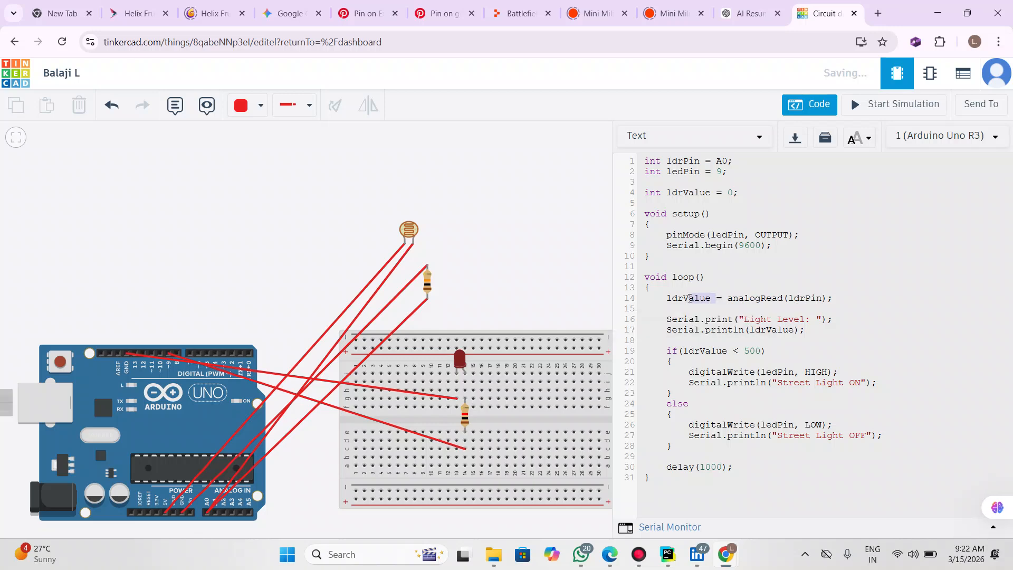
{"action": "left_click", "coordinate": [714, 317]}
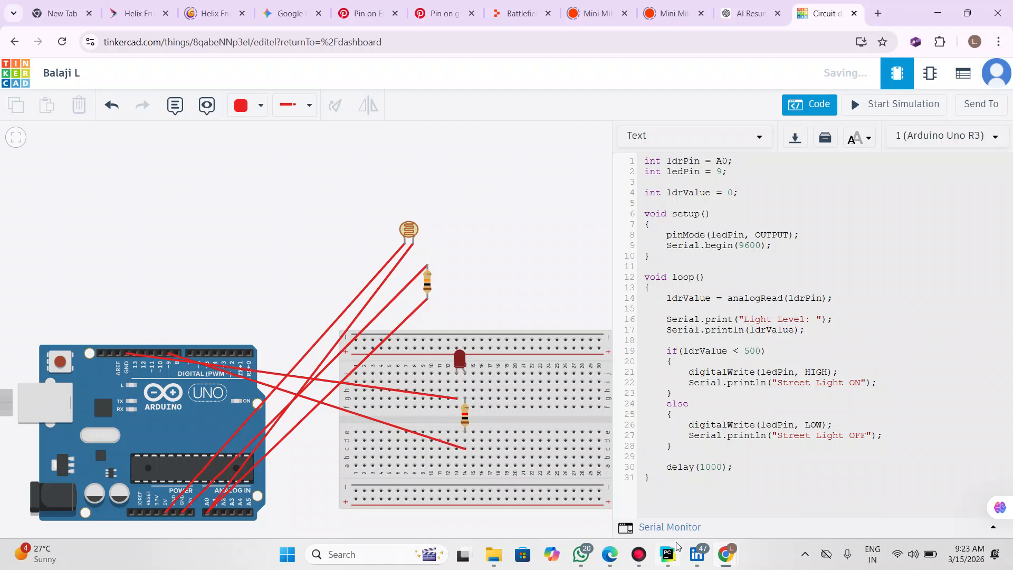
{"action": "mouse_move", "coordinate": [676, 547]}
{"action": "left_click", "coordinate": [661, 529]}
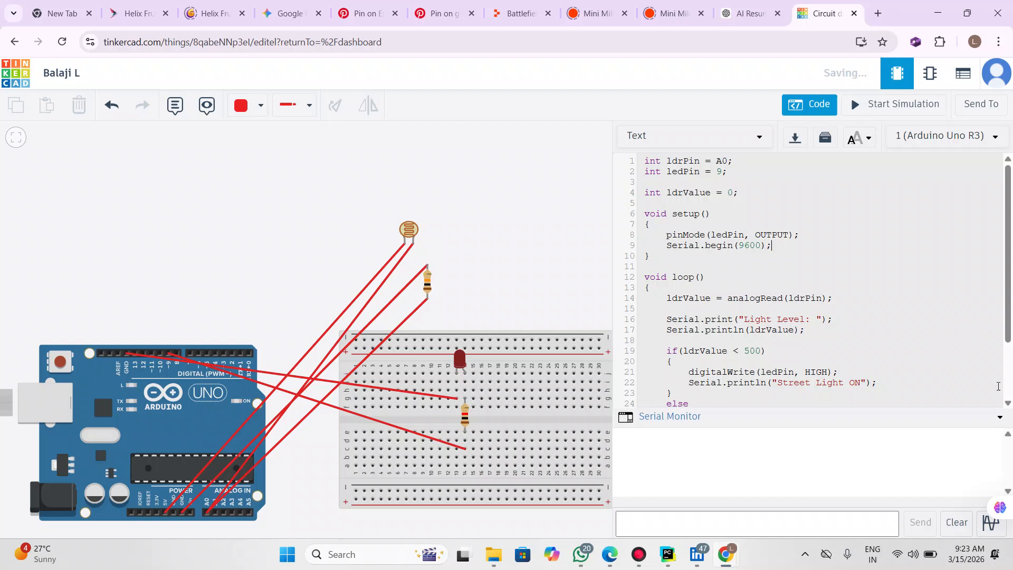
{"action": "left_click", "coordinate": [1003, 418]}
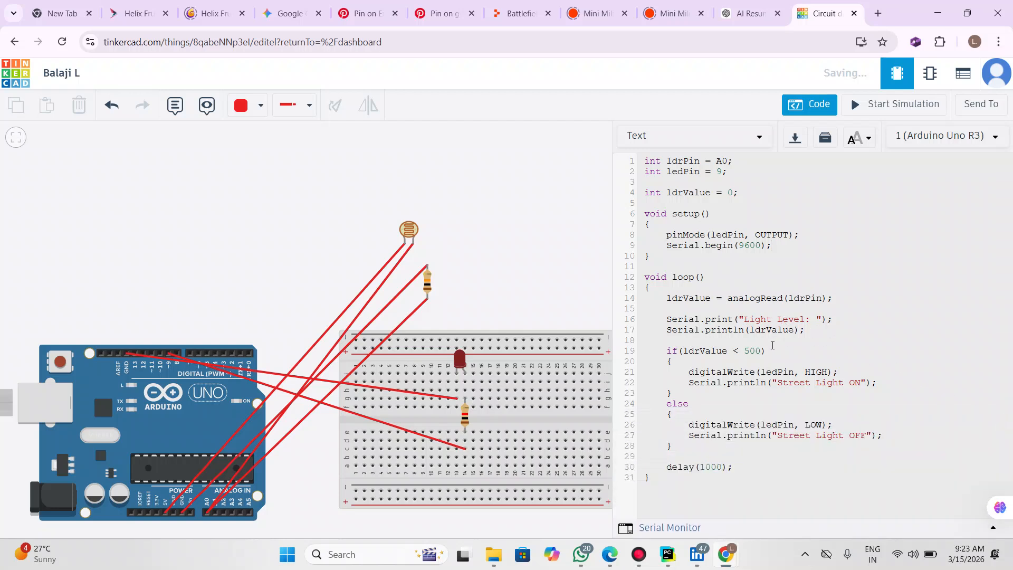
{"action": "left_click_drag", "start_coordinate": [806, 331], "coordinate": [672, 337]}
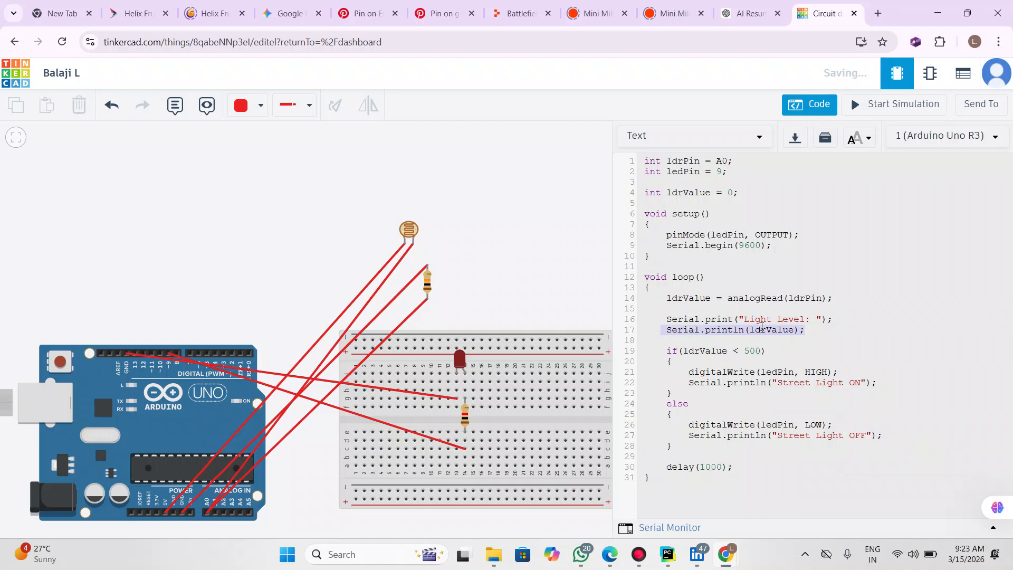
{"action": "left_click", "coordinate": [799, 337]}
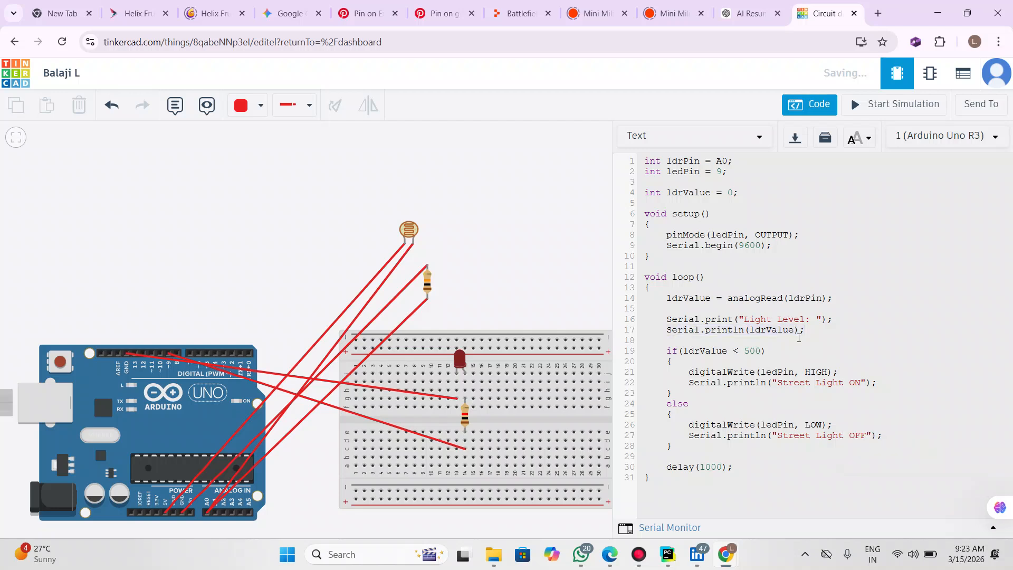
{"action": "left_click_drag", "start_coordinate": [810, 331], "coordinate": [653, 329]}
- Examine the if/else branches that switch the LED and print the street light messages, including the closing delay line
{"action": "left_click", "coordinate": [741, 362]}
{"action": "left_click", "coordinate": [723, 381]}
{"action": "left_click", "coordinate": [824, 364]}
{"action": "left_click_drag", "start_coordinate": [726, 172], "coordinate": [684, 173]}
{"action": "left_click", "coordinate": [815, 372]}
{"action": "left_click_drag", "start_coordinate": [689, 424], "coordinate": [856, 415]}
{"action": "left_click", "coordinate": [862, 419]}
{"action": "left_click_drag", "start_coordinate": [761, 351], "coordinate": [738, 355]}
{"action": "left_click", "coordinate": [831, 424]}
{"action": "left_click_drag", "start_coordinate": [883, 436], "coordinate": [676, 437]}
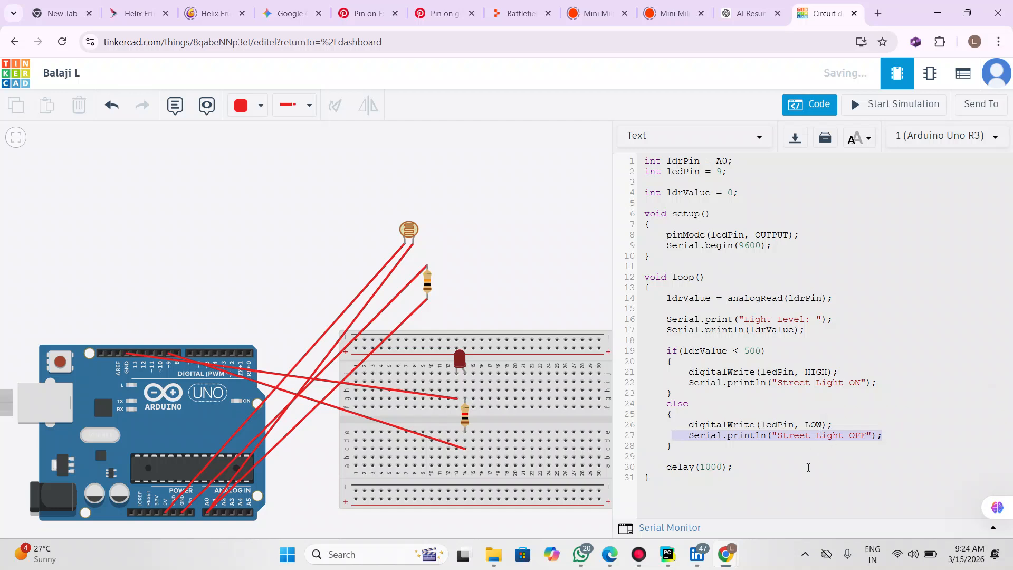
{"action": "left_click", "coordinate": [818, 493]}
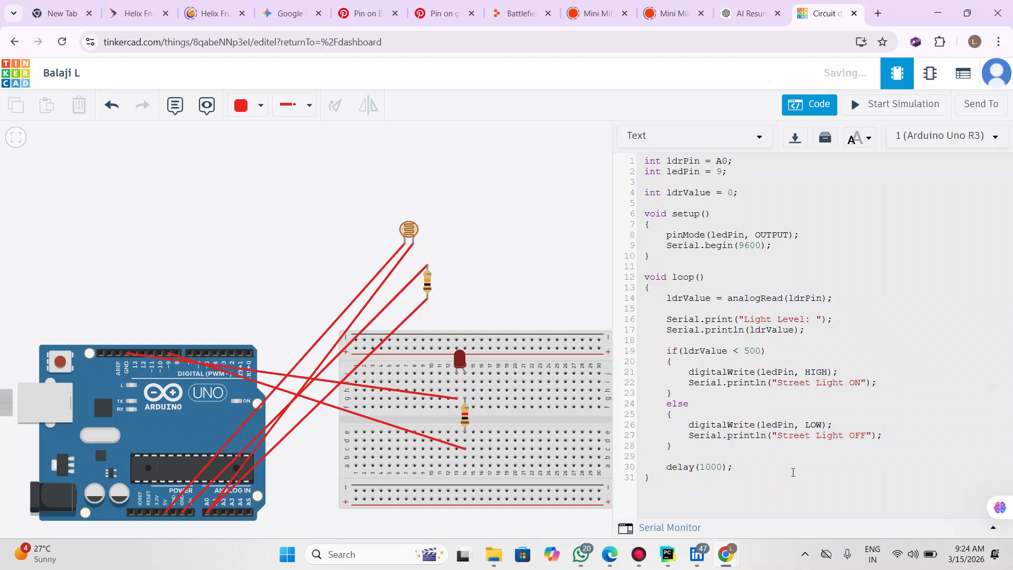
{"action": "left_click_drag", "start_coordinate": [740, 466], "coordinate": [664, 470]}
{"action": "left_click", "coordinate": [777, 506]}
{"action": "left_click_drag", "start_coordinate": [734, 467], "coordinate": [661, 468]}
{"action": "left_click", "coordinate": [722, 463]}
- Run the simulation with the Serial Monitor open and slightly raise the light falling on the photoresistor
{"action": "left_click", "coordinate": [897, 113]}
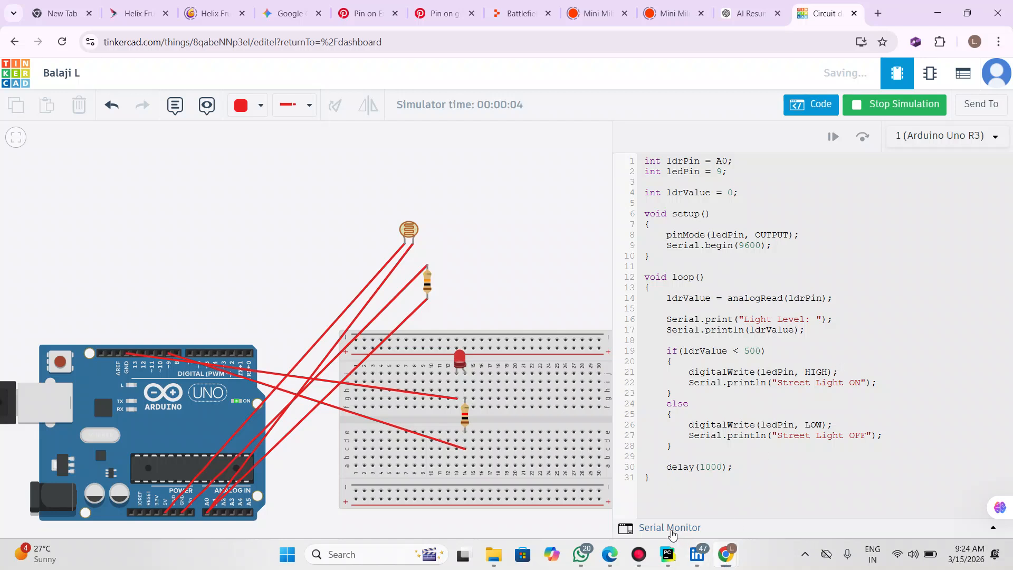
{"action": "left_click", "coordinate": [673, 532]}
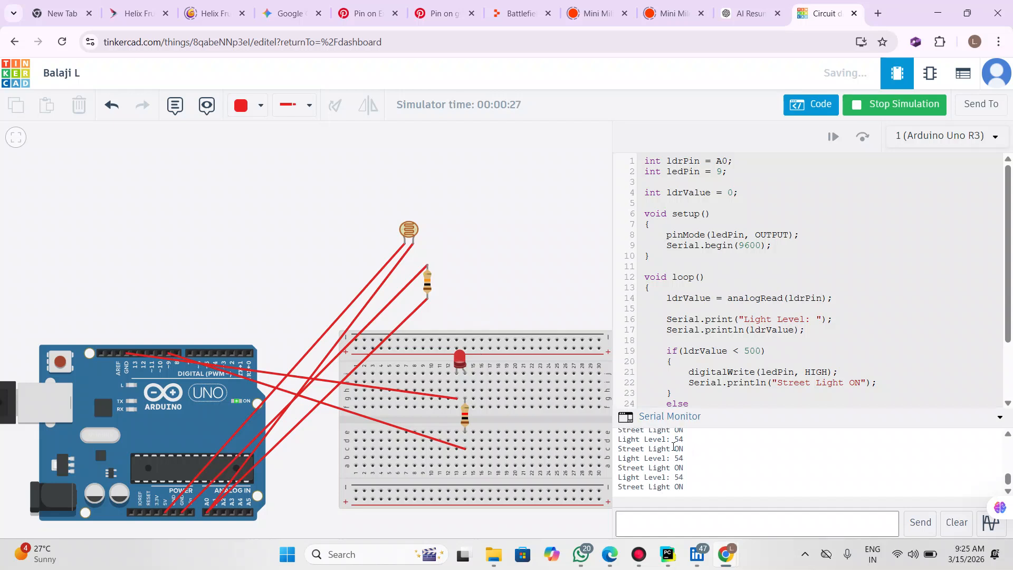
{"action": "left_click", "coordinate": [408, 230]}
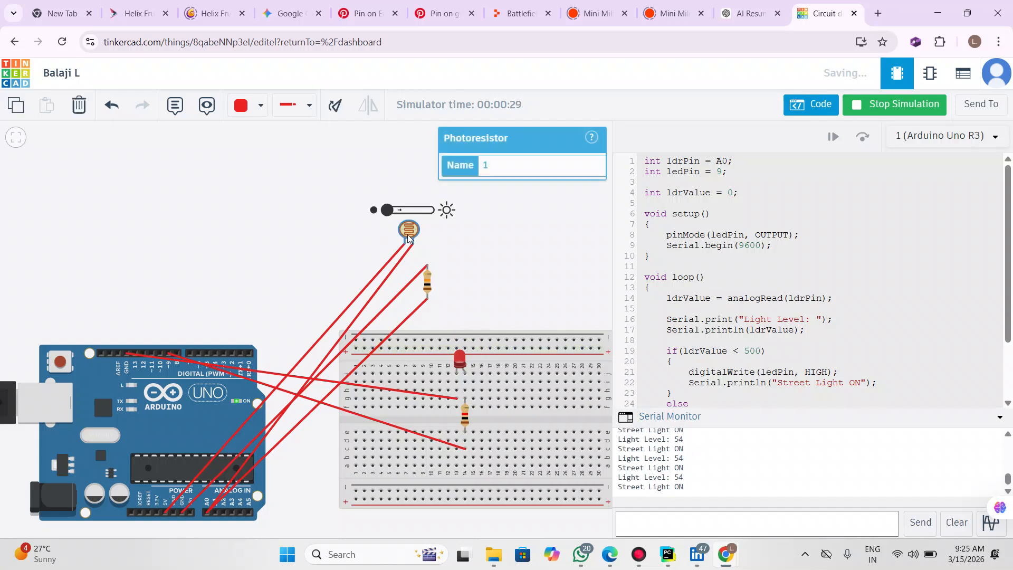
{"action": "left_click", "coordinate": [402, 203]}
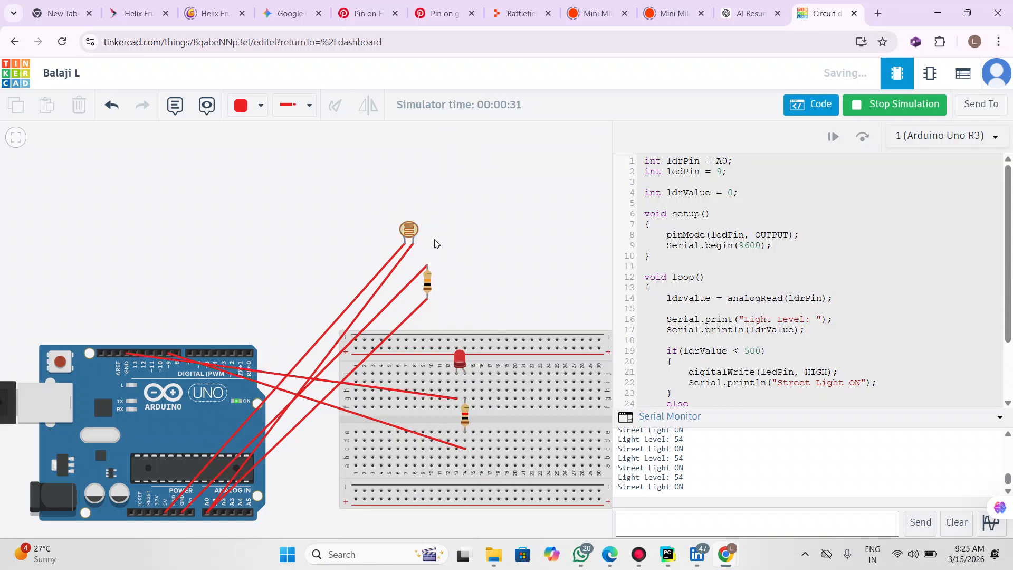
{"action": "left_click", "coordinate": [408, 231]}
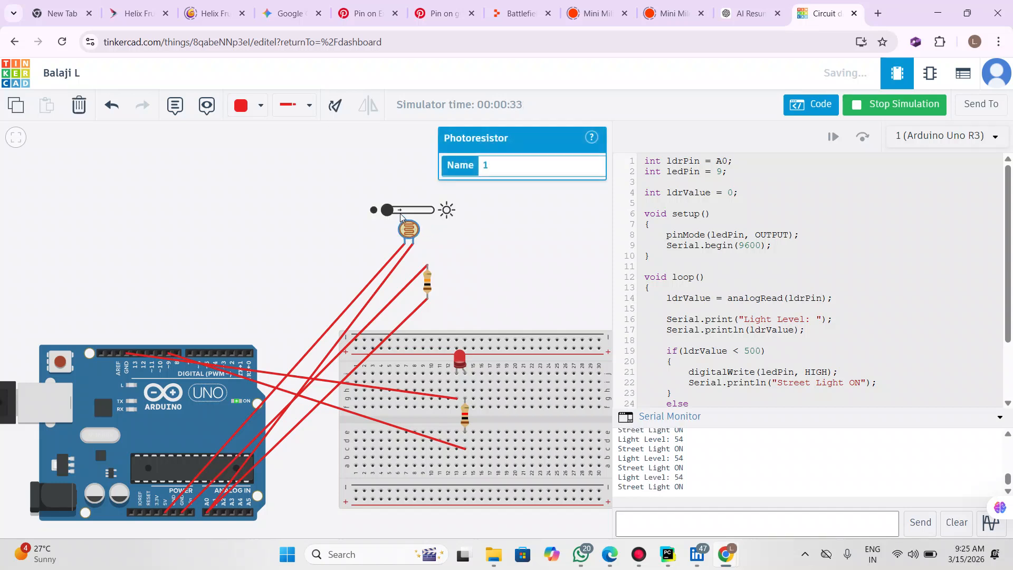
{"action": "left_click", "coordinate": [401, 211]}
{"action": "left_click", "coordinate": [391, 211]}
{"action": "left_click", "coordinate": [400, 211]}
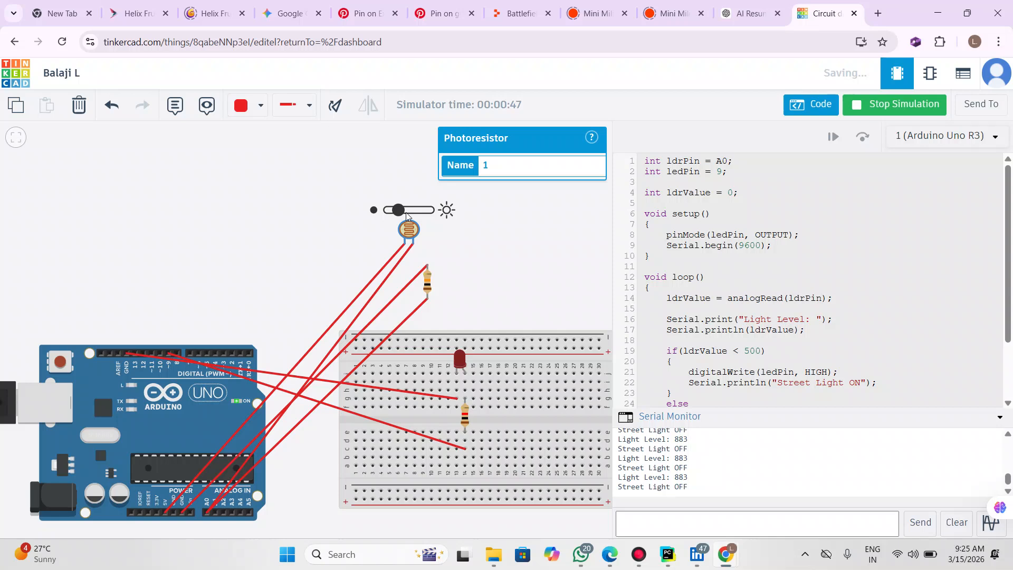
- Vary the photoresistor's light between dark and bright, return it to fully dark and stop the simulation
{"action": "left_click_drag", "start_coordinate": [400, 210], "coordinate": [349, 217]}
{"action": "left_click_drag", "start_coordinate": [389, 211], "coordinate": [392, 211]}
{"action": "left_click_drag", "start_coordinate": [393, 212], "coordinate": [390, 214]}
{"action": "left_click_drag", "start_coordinate": [385, 212], "coordinate": [423, 223]}
{"action": "left_click_drag", "start_coordinate": [424, 211], "coordinate": [357, 219]}
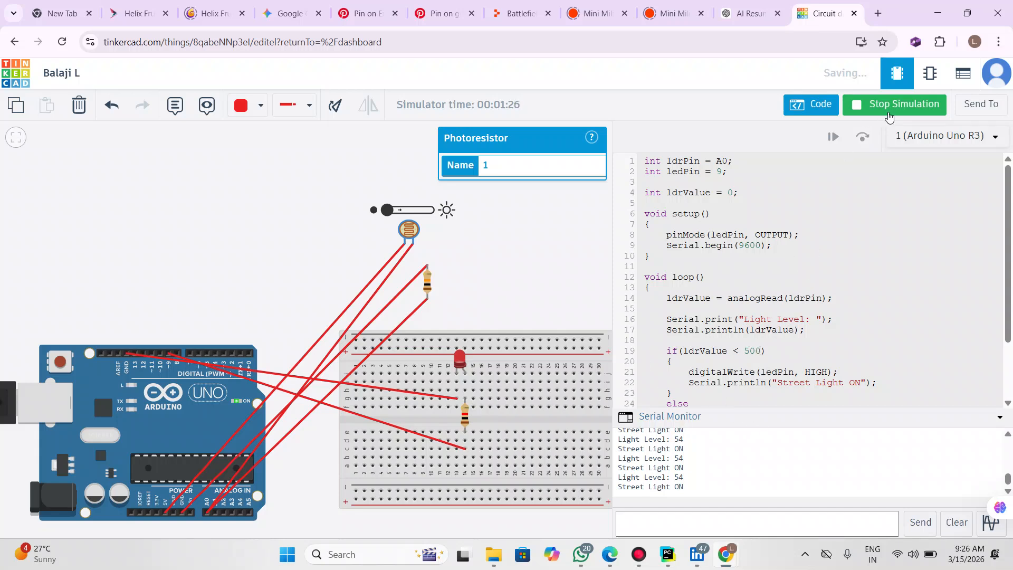
{"action": "left_click", "coordinate": [904, 103]}
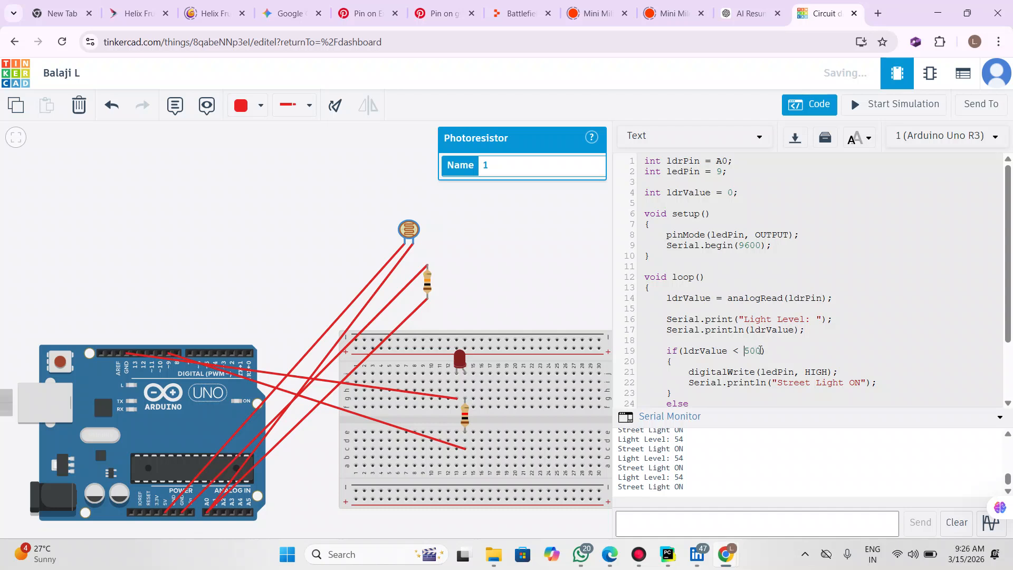
- Set the if condition's light threshold to 800 and restore the missing opening brace on line 20
{"action": "key", "text": "BackSpace"}
{"action": "key", "text": "BackSpace"}
{"action": "type", "text": "8"}
{"action": "left_click", "coordinate": [911, 105]}
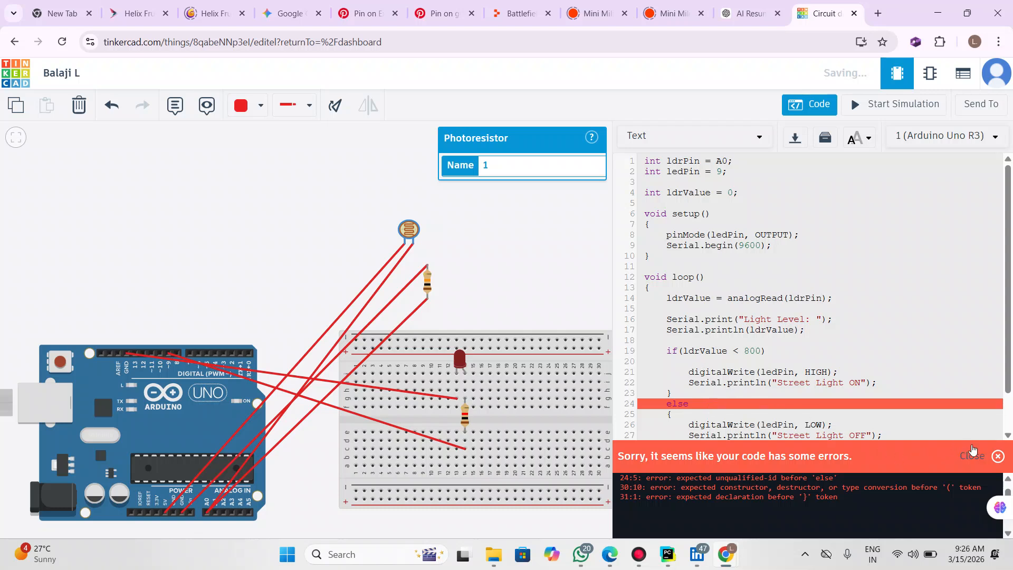
{"action": "left_click", "coordinate": [997, 456]}
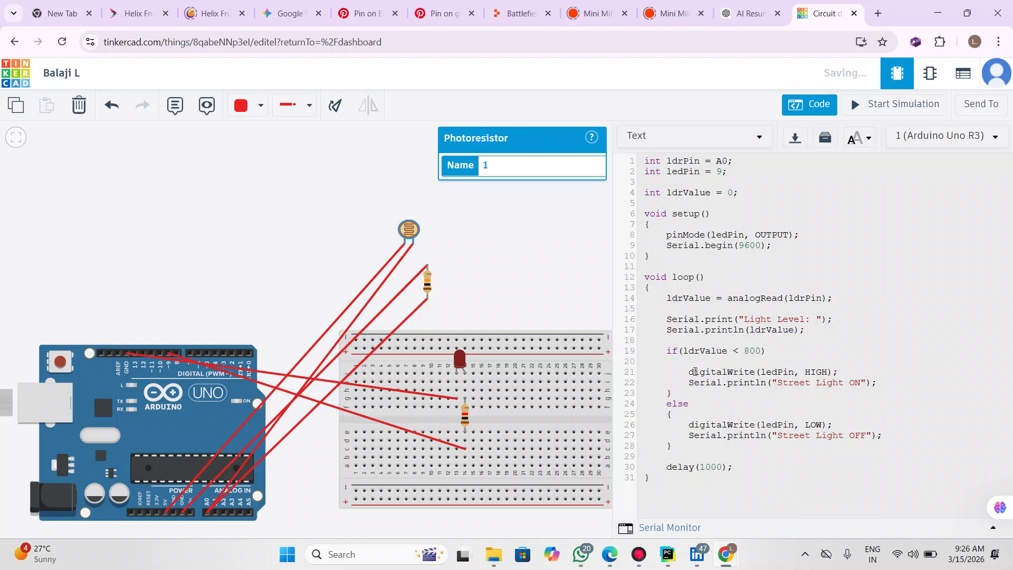
{"action": "left_click", "coordinate": [684, 364]}
{"action": "type", "text": "{"}
- Simulate the 800 threshold, raising and then lowering the photoresistor's light while monitoring the serial output, and stop the simulation
{"action": "left_click", "coordinate": [909, 104]}
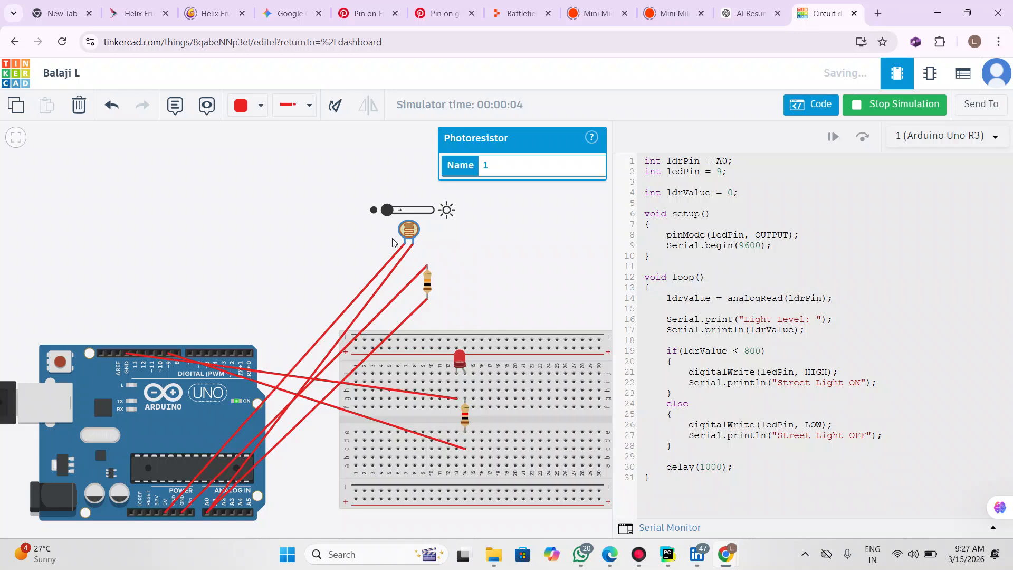
{"action": "left_click", "coordinate": [400, 212]}
{"action": "left_click", "coordinate": [689, 530]}
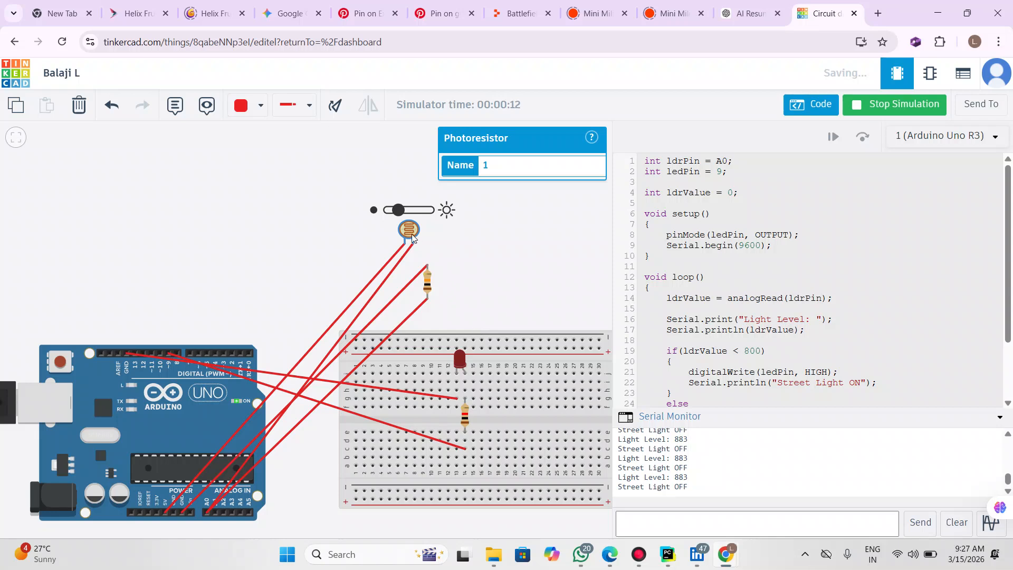
{"action": "left_click_drag", "start_coordinate": [397, 210], "coordinate": [389, 211]}
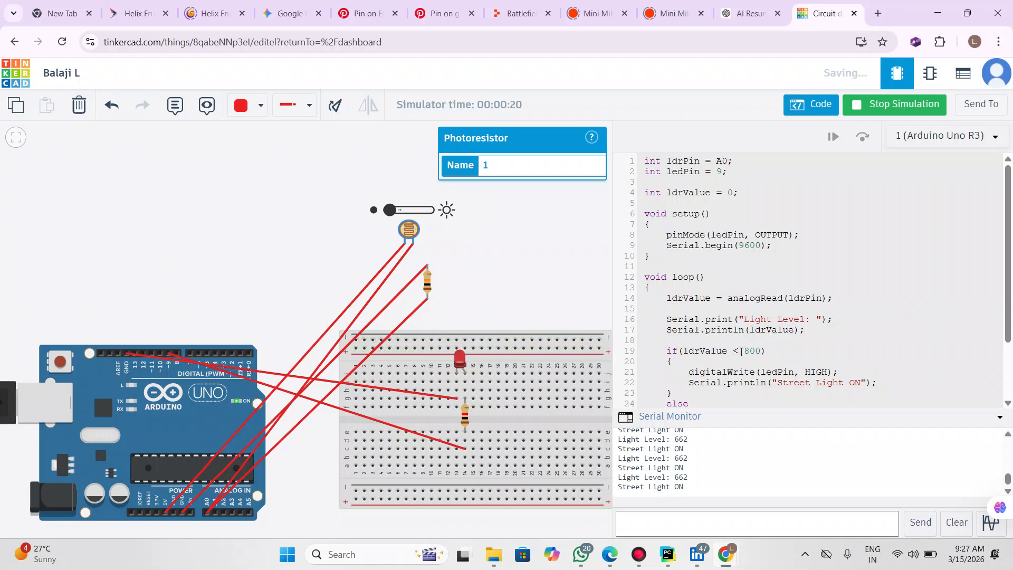
{"action": "left_click", "coordinate": [926, 112]}
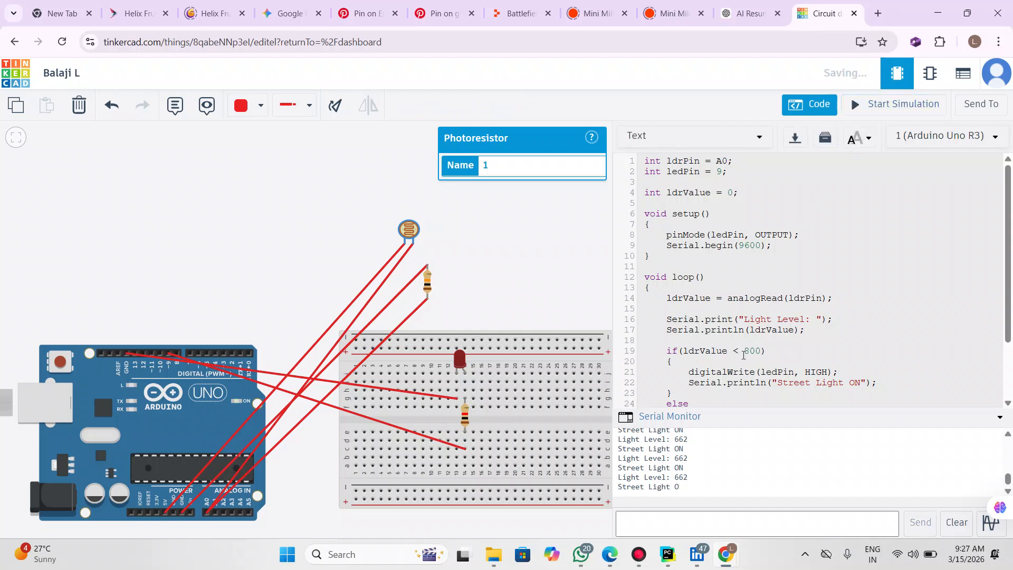
- Change the if condition on line 19 to ldrValue > 54
{"action": "left_click", "coordinate": [740, 353]}
{"action": "key", "text": "BackSpace"}
{"action": "type", "text": ">"}
{"action": "key", "text": "BackSpace"}
{"action": "key", "text": "BackSpace"}
{"action": "type", "text": ">"}
{"action": "key", "text": "BackSpace"}
{"action": "key", "text": "BackSpace"}
{"action": "key", "text": "BackSpace"}
{"action": "type", "text": "k"}
{"action": "type", "text": "54"}
{"action": "key", "text": "BackSpace"}
- Simulate the revised condition while raising the photoresistor's light in two stages to near maximum, and stop the simulation
{"action": "left_click", "coordinate": [864, 105]}
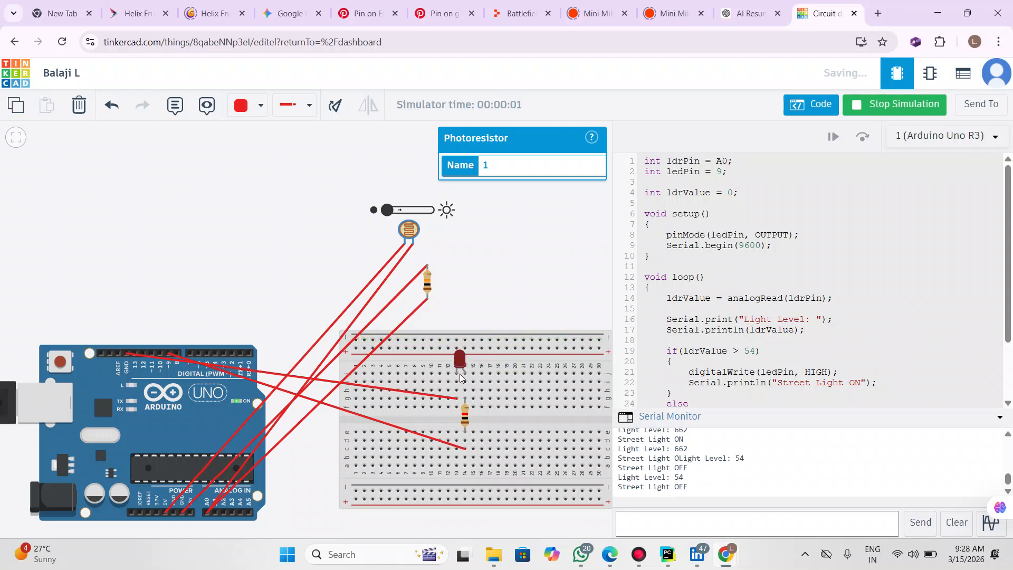
{"action": "left_click", "coordinate": [398, 212]}
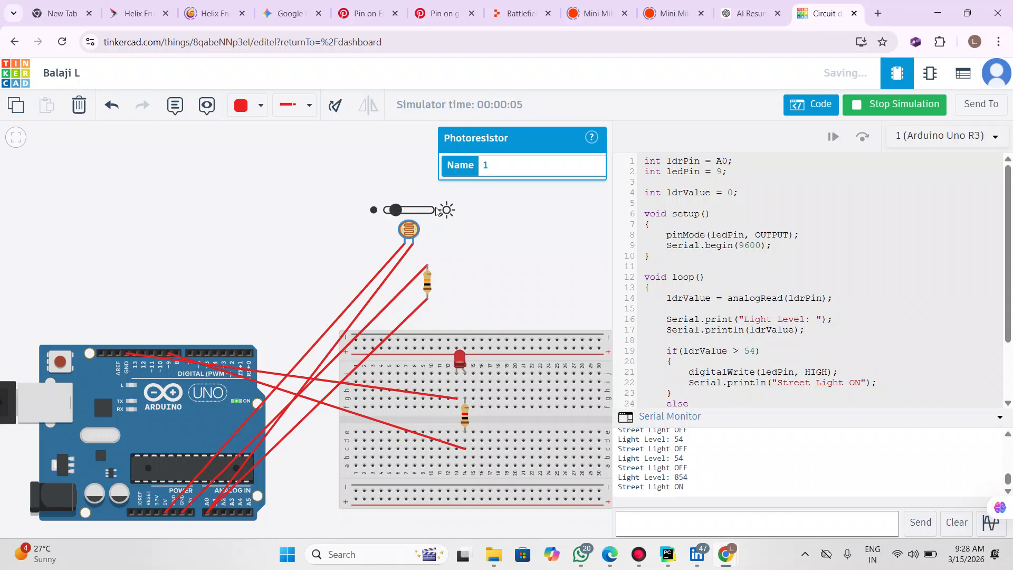
{"action": "left_click", "coordinate": [421, 211]}
{"action": "left_click", "coordinate": [892, 106]}
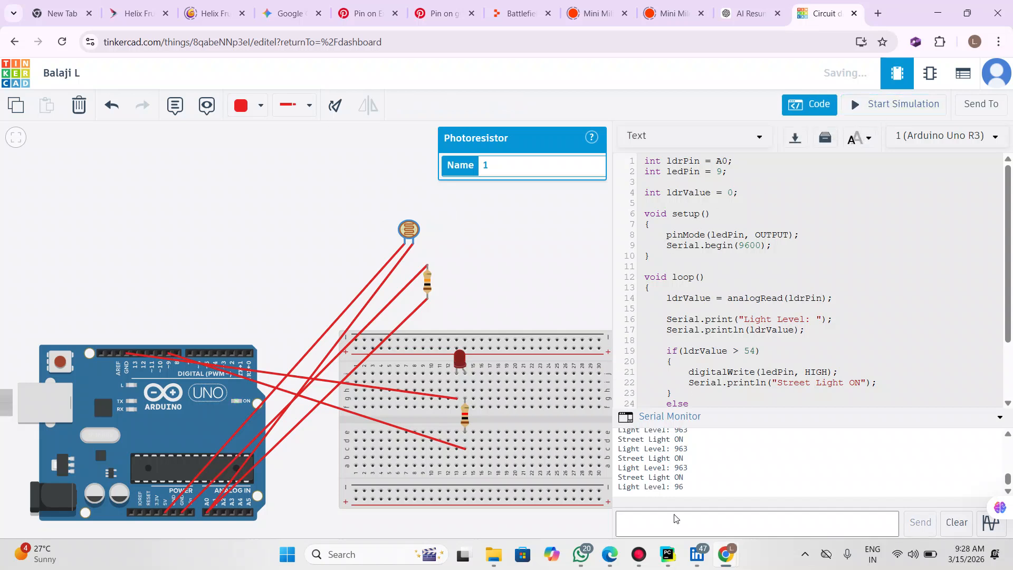
{"action": "left_click", "coordinate": [638, 554]}
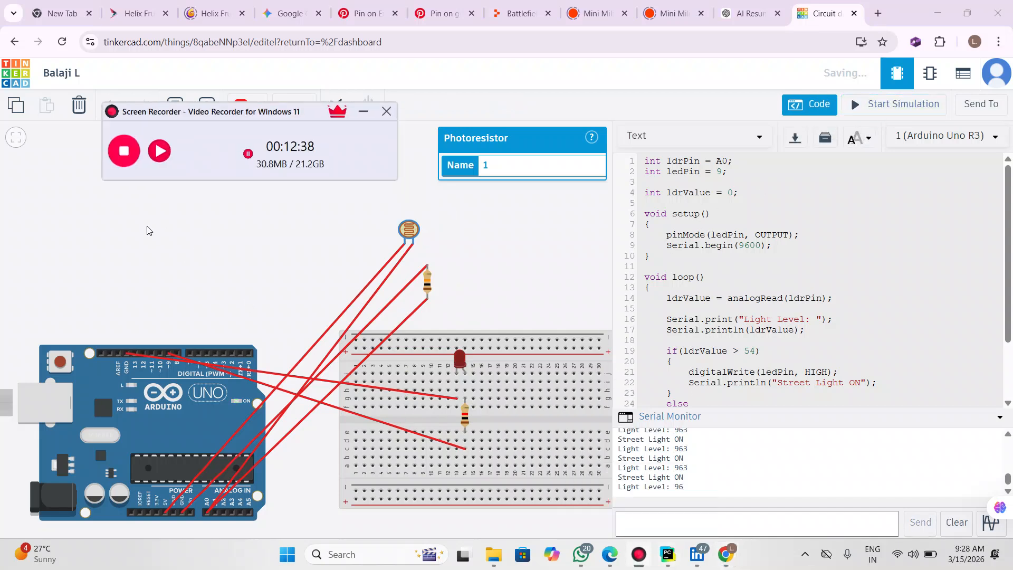